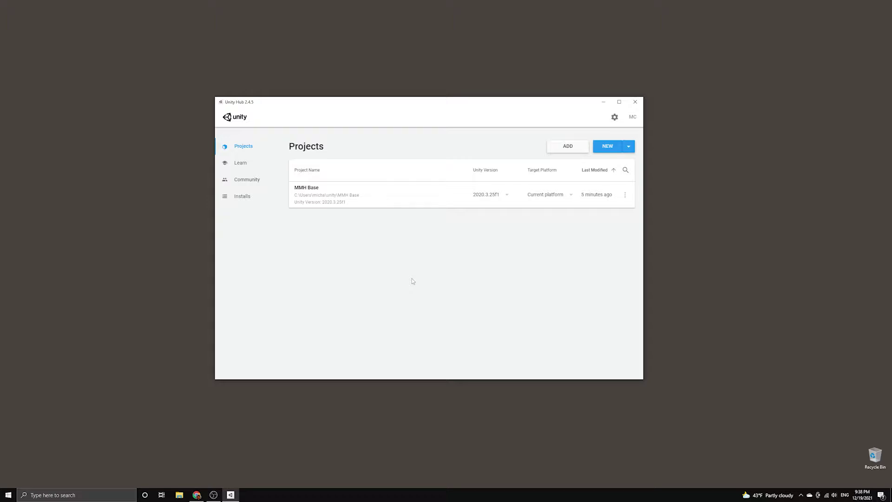
- Create a 2D-template project named 'Moon Mist Hollow Video' on Unity 2020.3.25f1
click(628, 147)
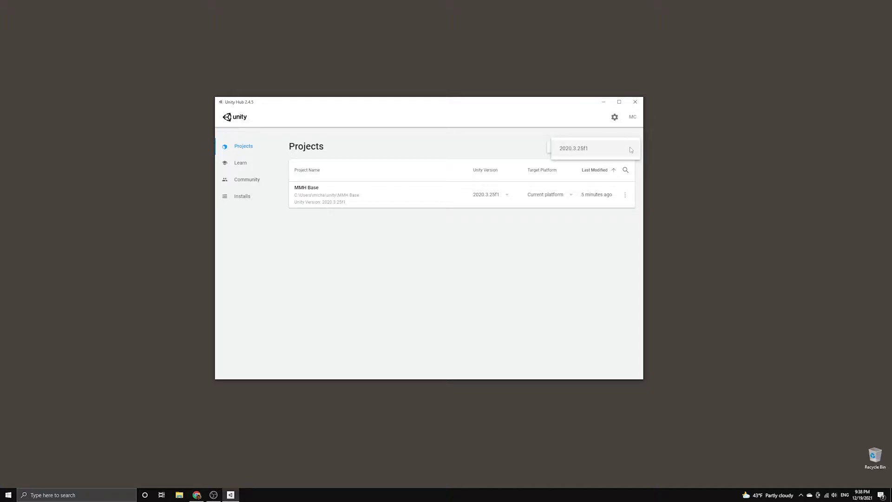
click(576, 147)
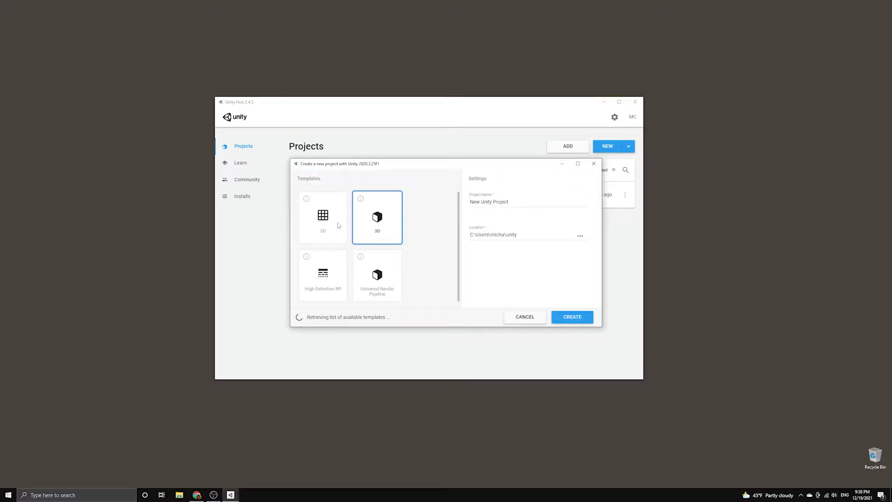
click(321, 222)
key(Tab)
key(ctrl+a)
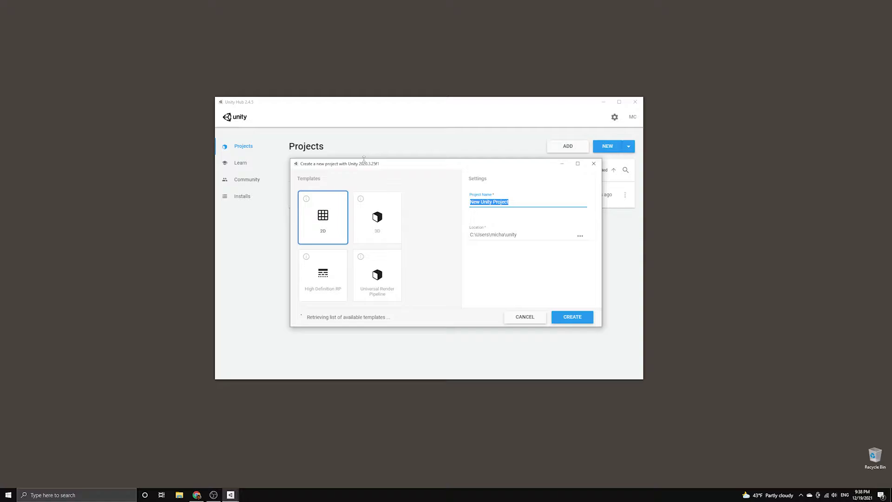
text(Moon Mist Hollow Video)
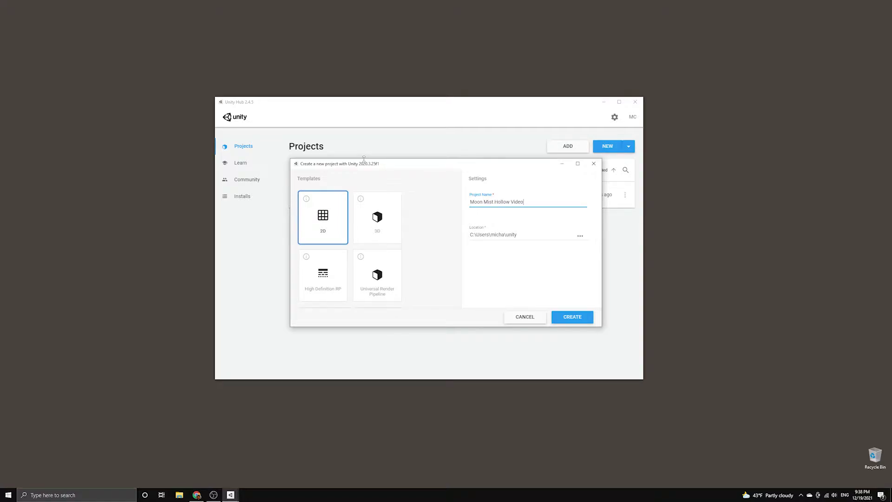
click(572, 317)
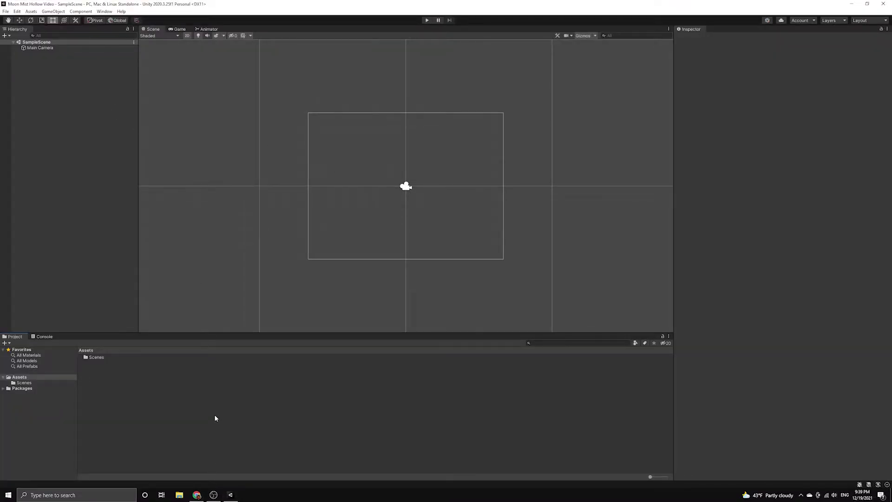
- Delete the Main Camera from the scene hierarchy
click(37, 47)
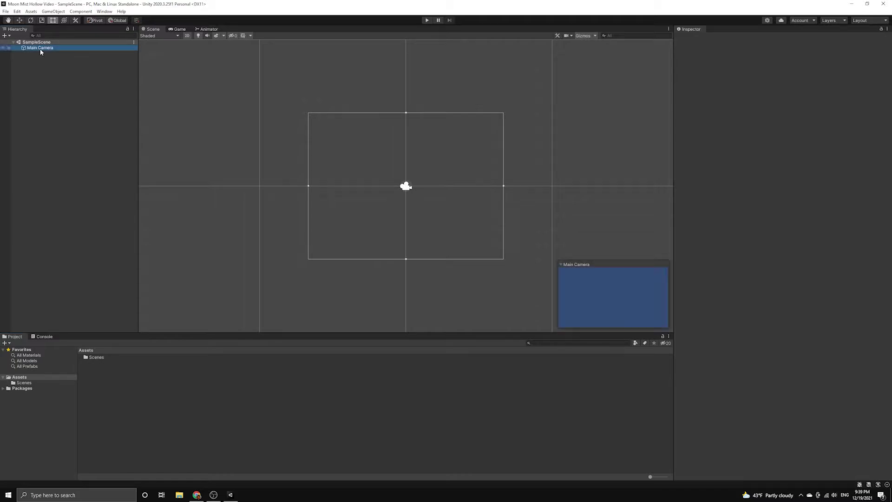
click(36, 42)
right_click(45, 48)
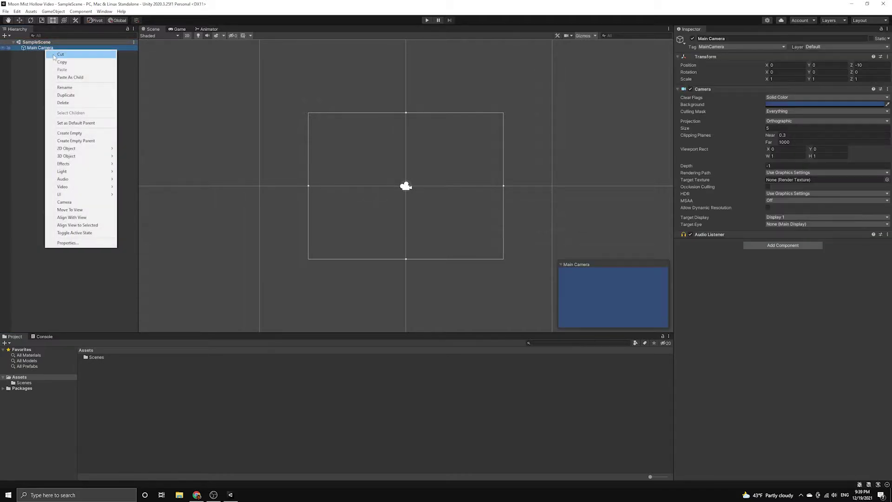
click(78, 102)
- Save the scene as 'Simulation' in the Assets/Scenes folder
click(49, 43)
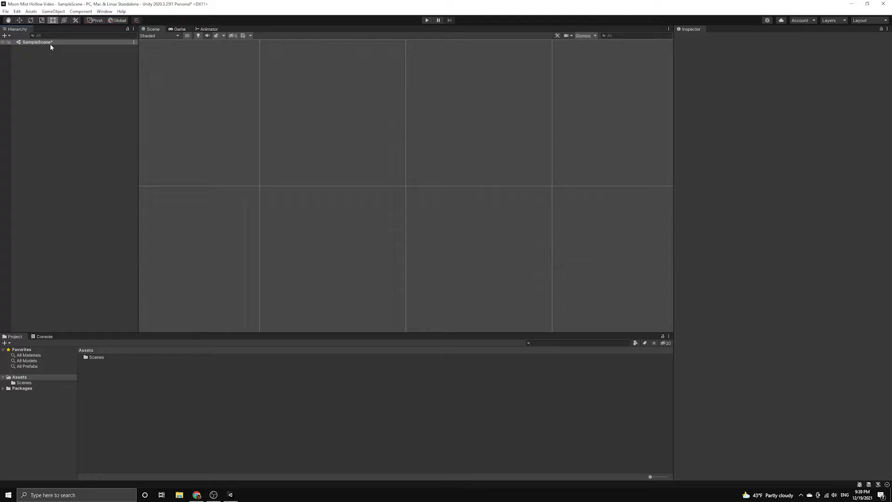
right_click(48, 43)
click(70, 64)
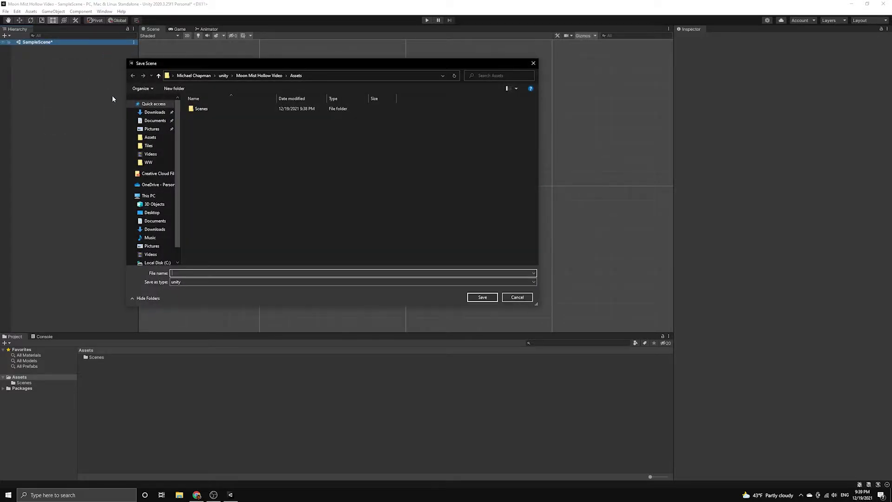
double_click(201, 108)
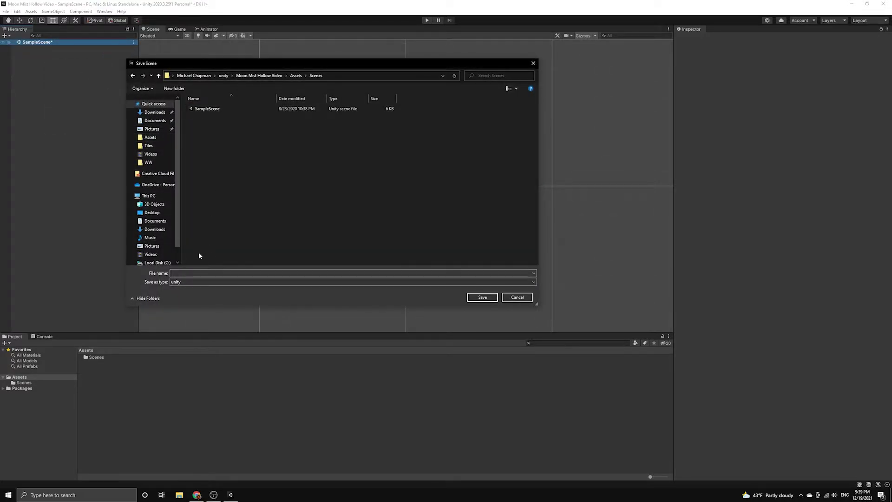
text(Simulation)
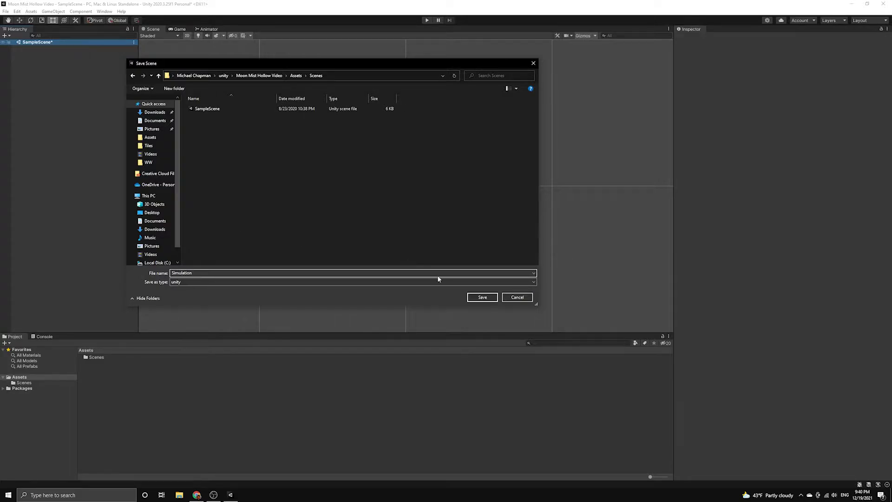
key(Return)
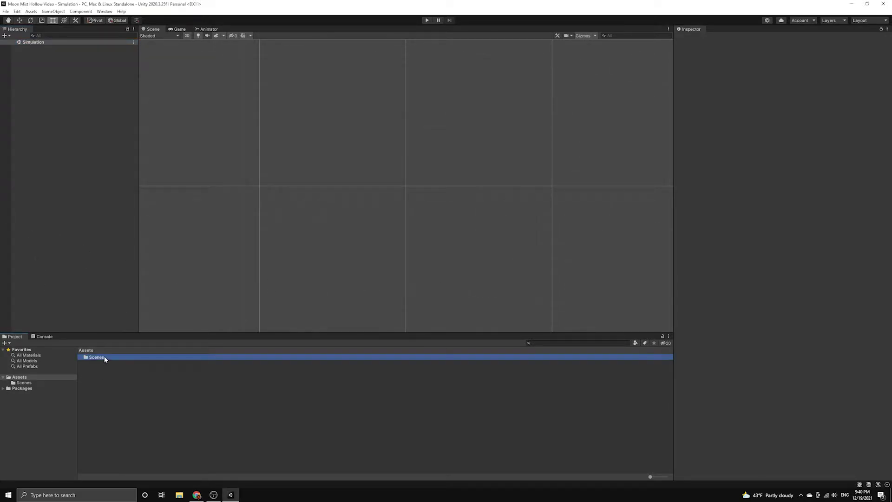
- Delete the old SampleScene asset from the Scenes folder, then return to Assets
double_click(104, 356)
click(103, 357)
right_click(103, 357)
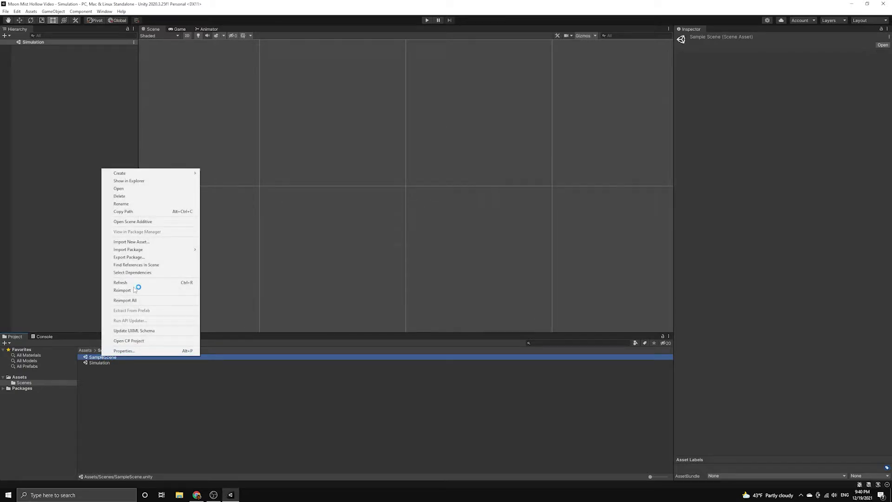
click(134, 198)
click(476, 262)
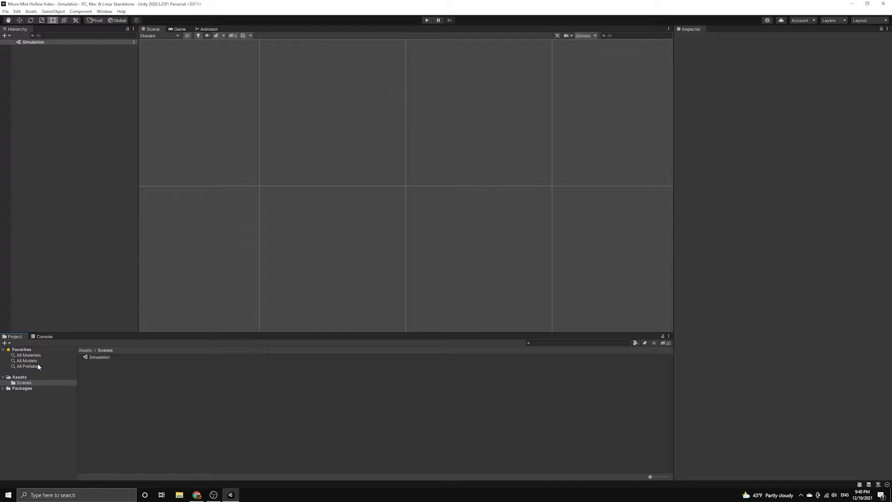
click(19, 377)
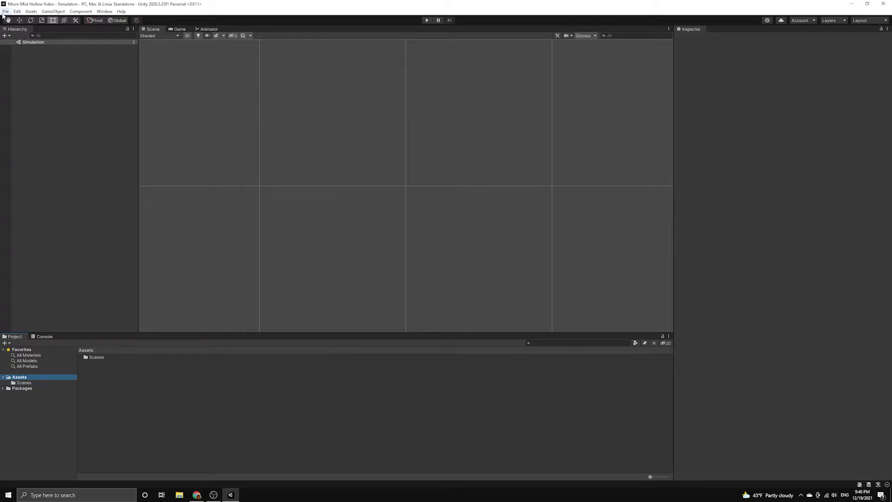
- In Package Manager, list Unity Registry packages and select Universal RP 10.7.0
click(104, 11)
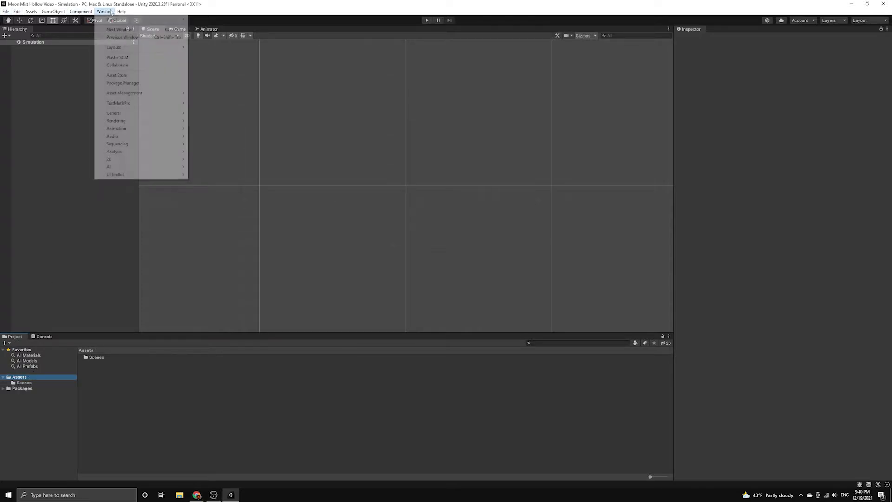
click(123, 82)
click(314, 111)
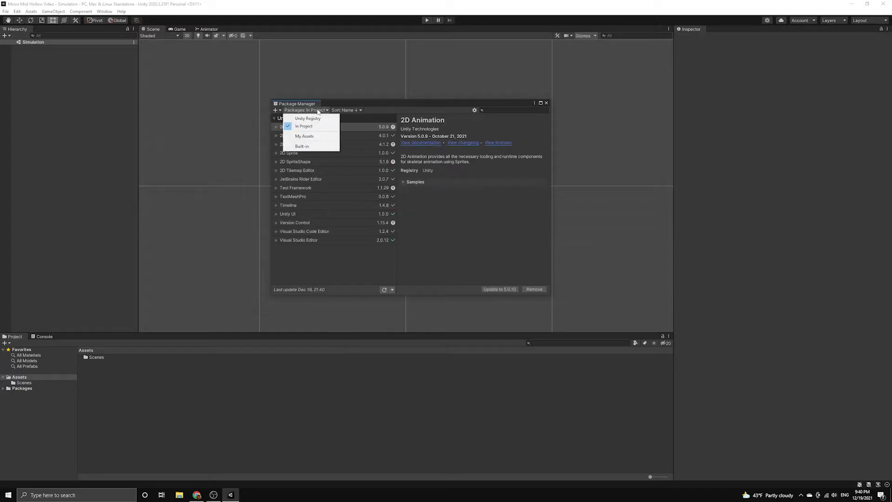
click(311, 119)
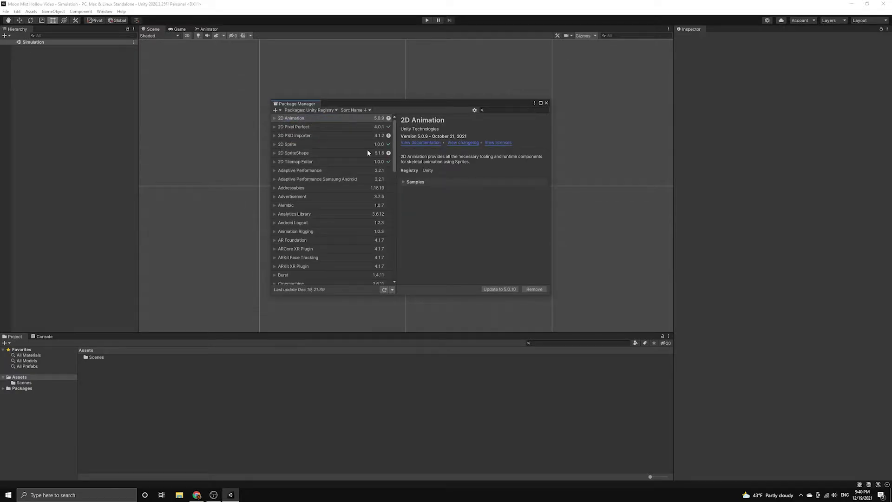
drag(396, 146, 354, 245)
click(305, 210)
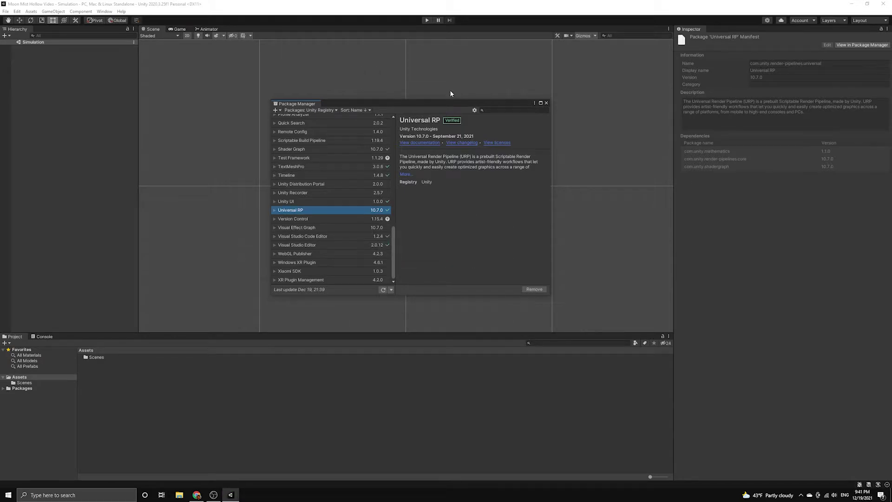
drag(466, 104, 457, 102)
- Close Package Manager and create a folder named 'URP' under Assets
click(538, 101)
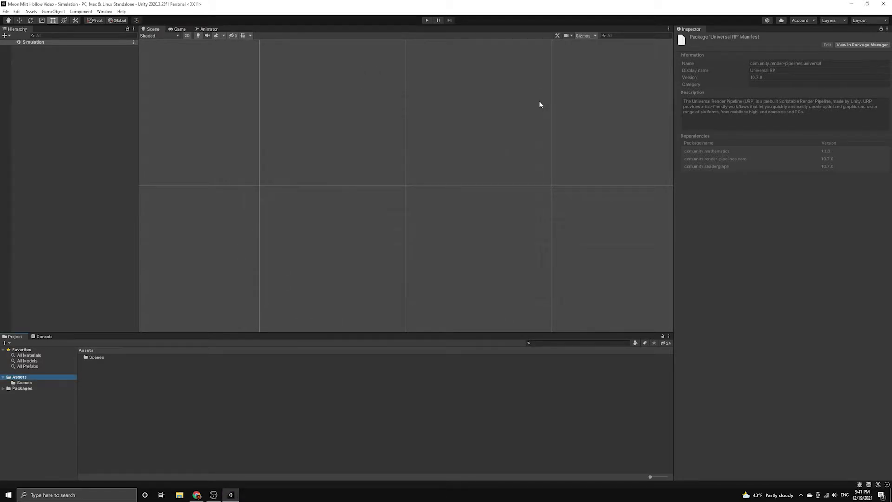
click(10, 83)
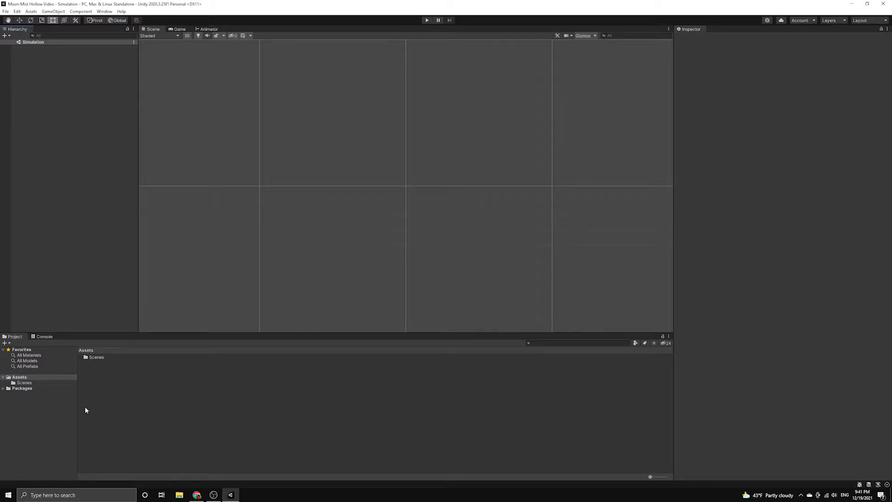
right_click(27, 378)
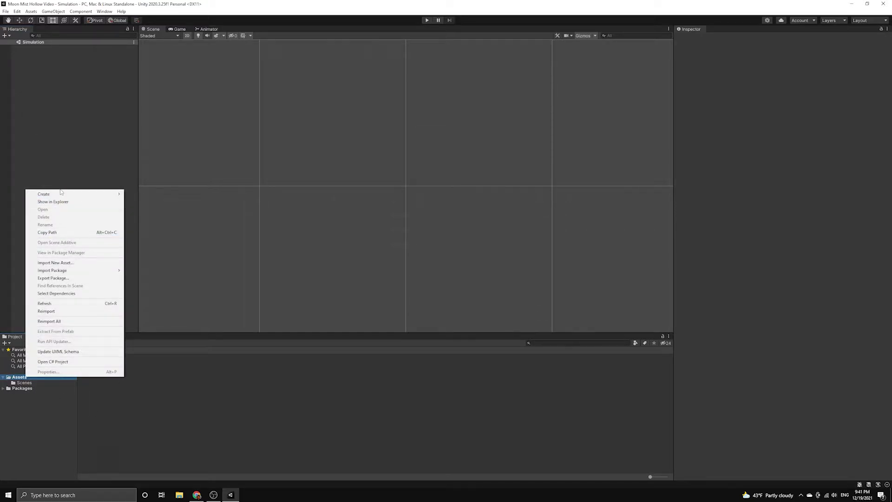
mouse_move(62, 196)
click(148, 193)
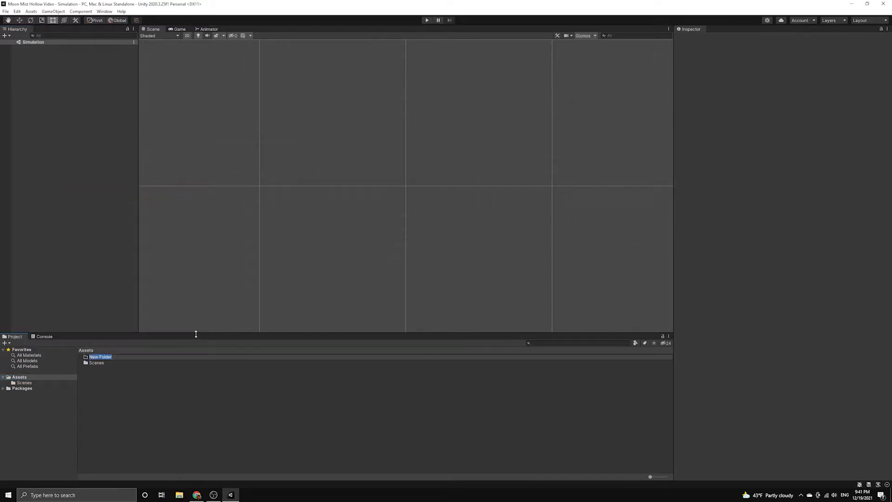
text(URP)
key(Return)
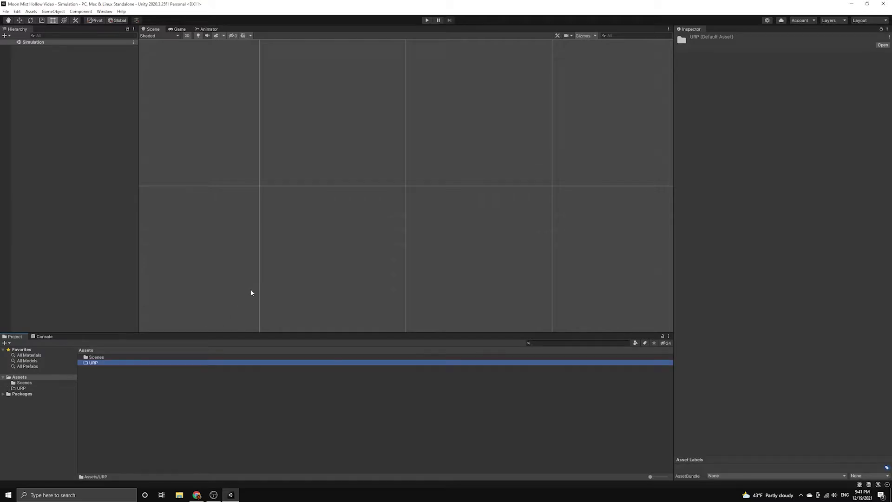
- Inside URP, create a forward-renderer pipeline asset with its default name and inspect it
double_click(99, 361)
right_click(100, 361)
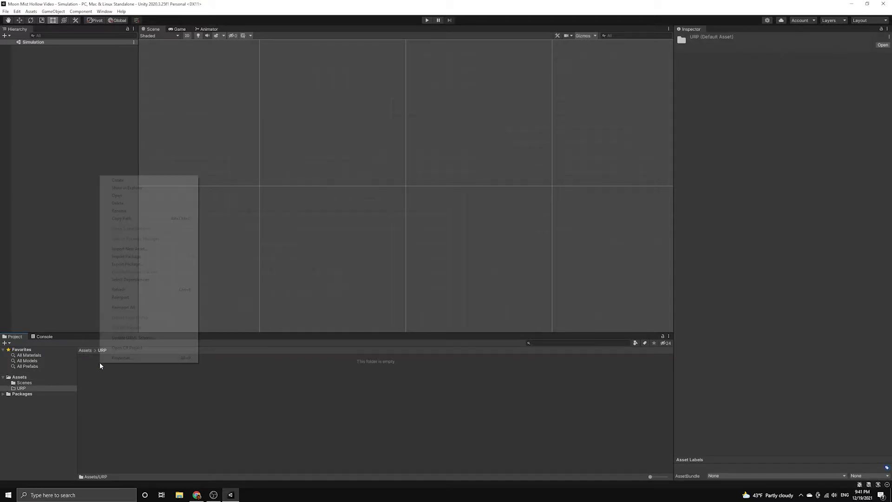
mouse_move(153, 180)
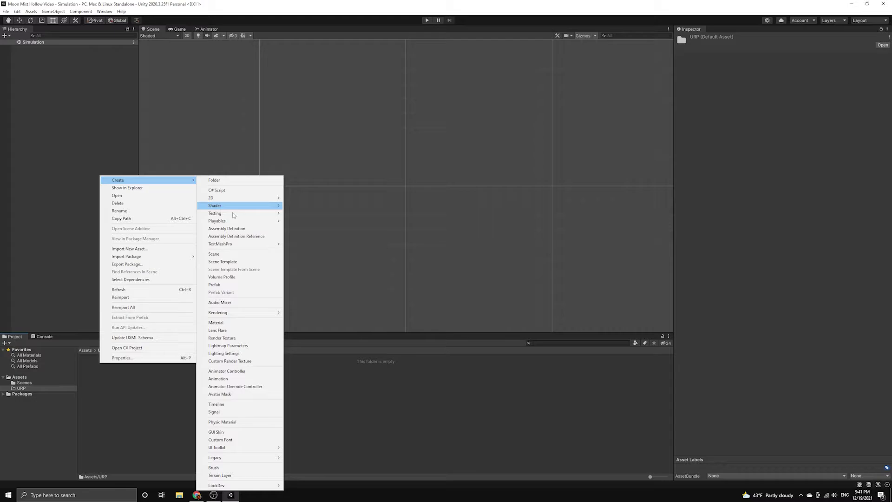
mouse_move(233, 312)
mouse_move(320, 312)
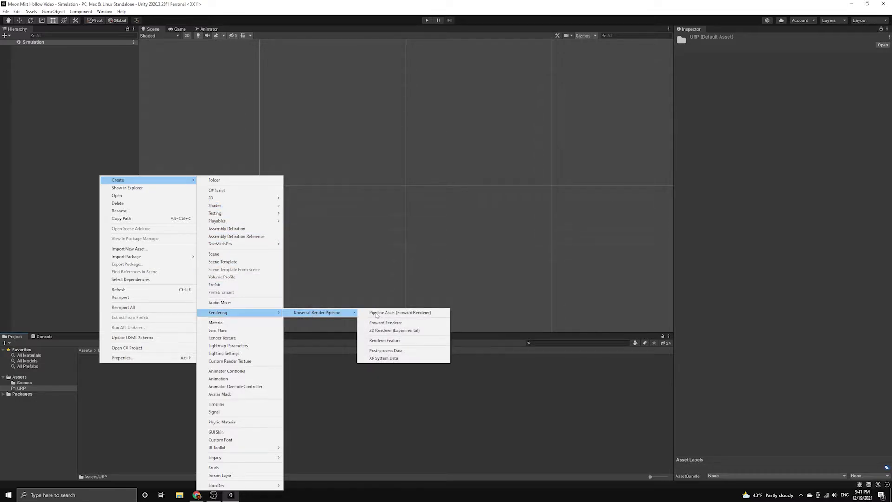
click(395, 313)
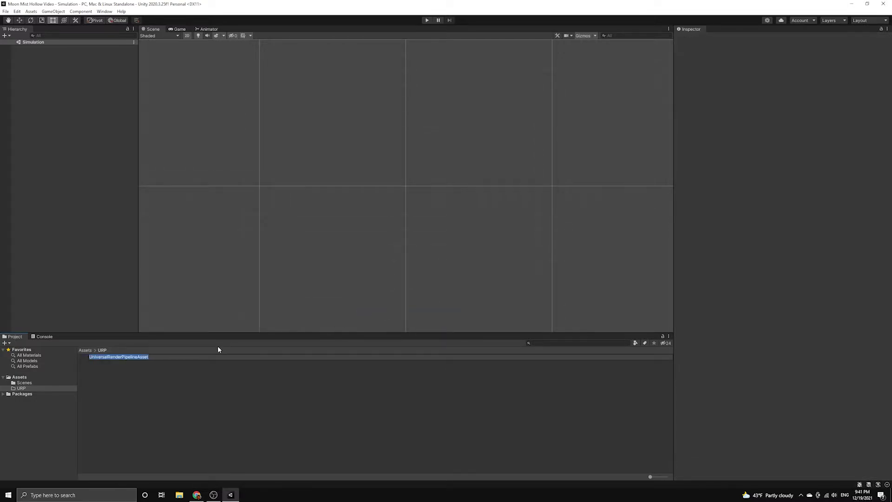
key(Return)
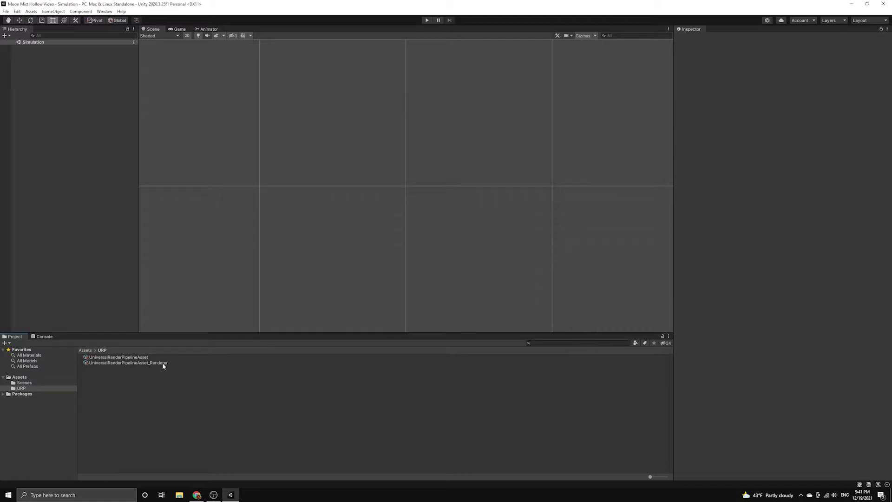
click(119, 357)
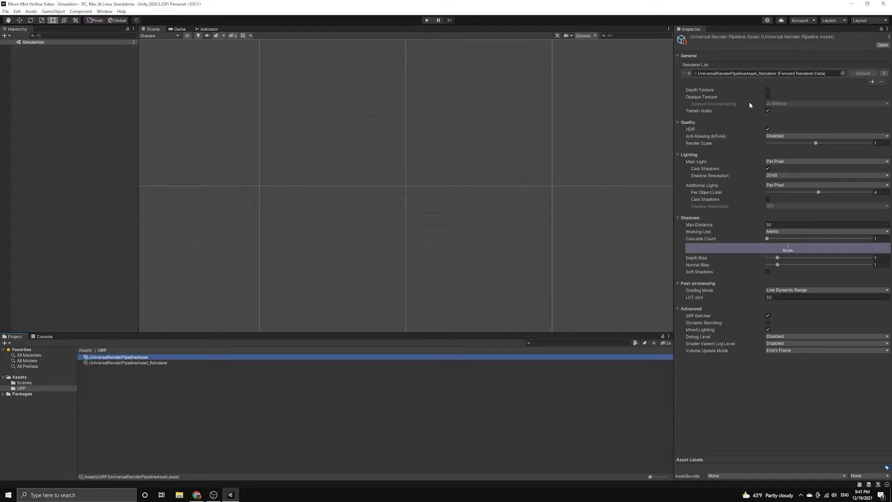
- Inspect the UniversalRenderPipelineAsset_Renderer forward renderer data settings
click(136, 363)
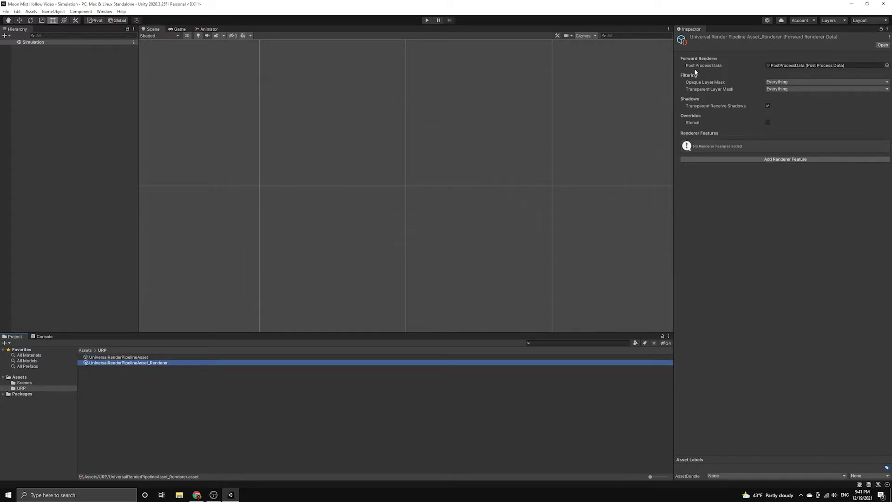
click(791, 38)
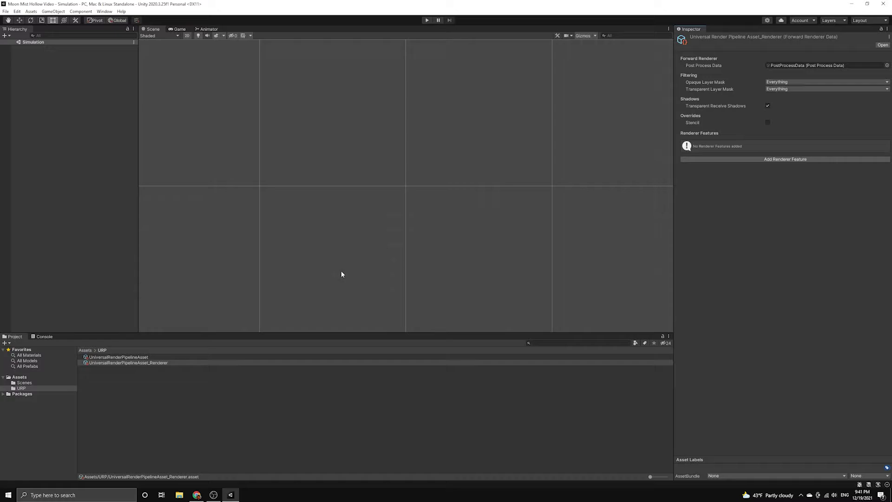
click(160, 400)
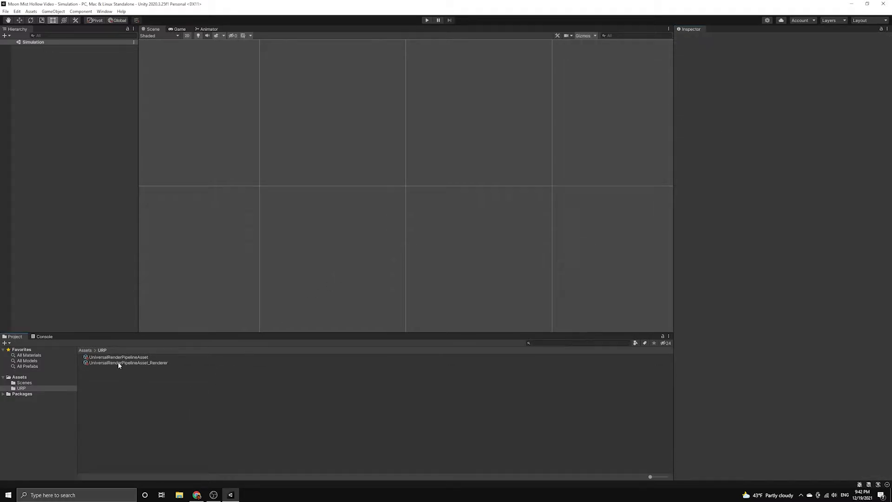
- Create a 2D Renderer (Experimental) asset named '2D Renderer Data' in URP
right_click(117, 366)
mouse_move(153, 184)
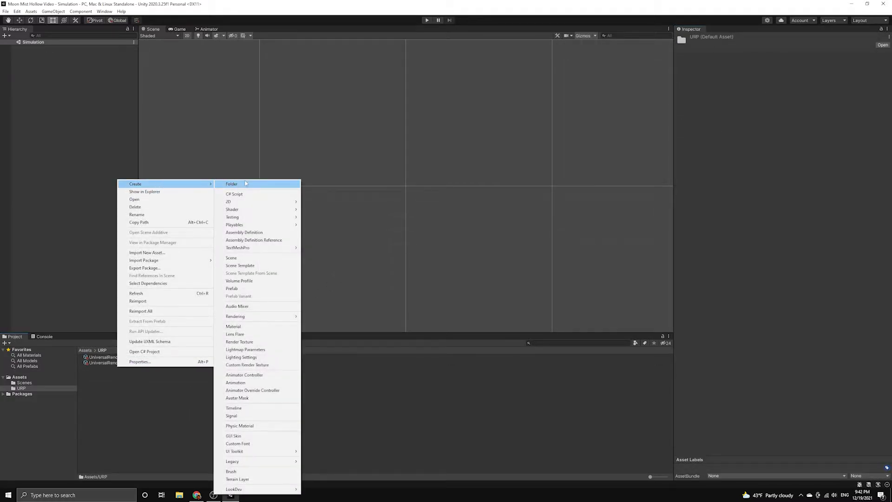
mouse_move(274, 317)
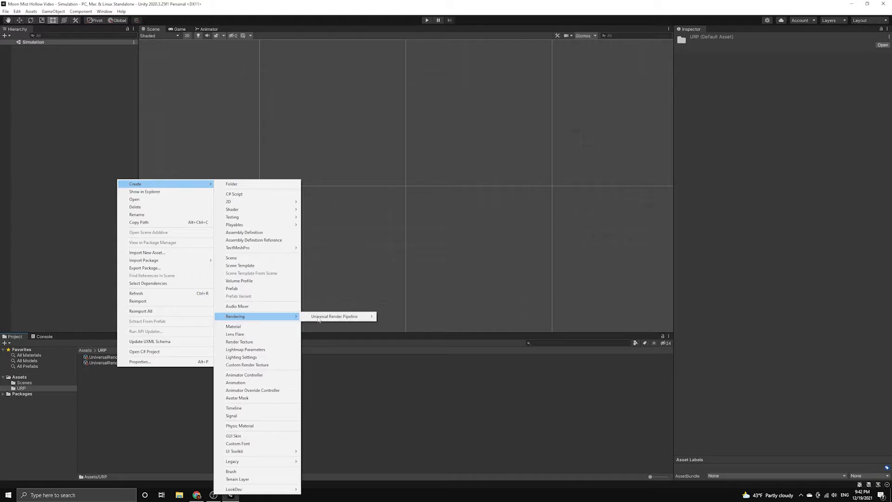
mouse_move(335, 316)
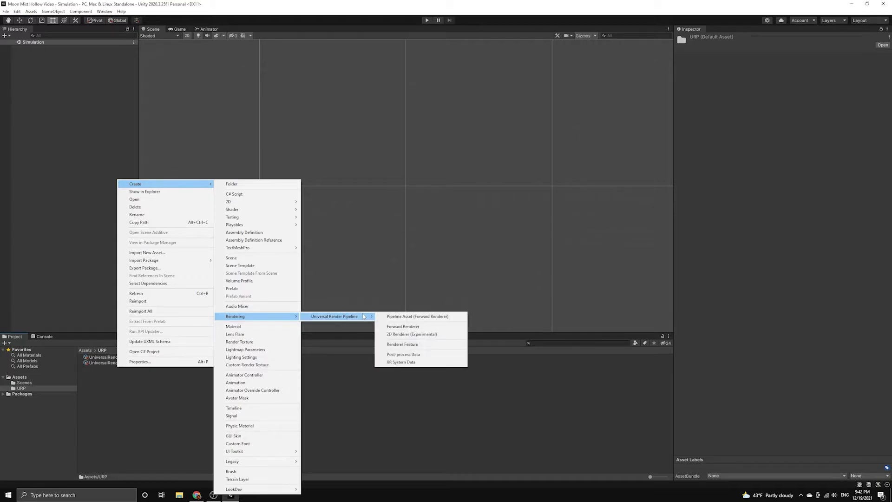
click(413, 334)
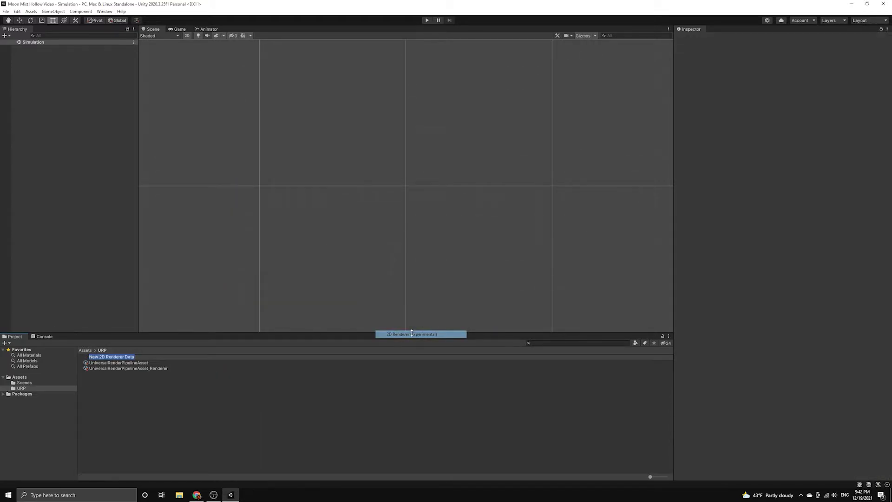
click(125, 356)
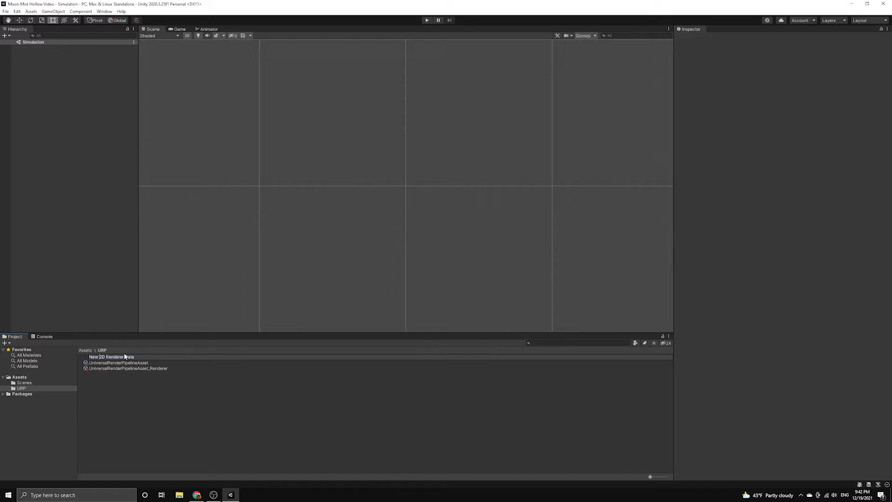
key(Return)
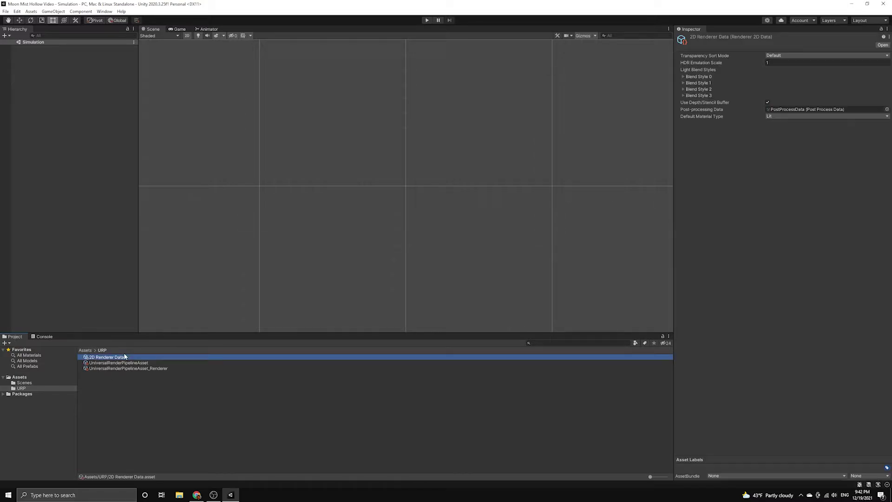
- Set the pipeline asset's Renderer List entry to 2D Renderer Data
click(135, 376)
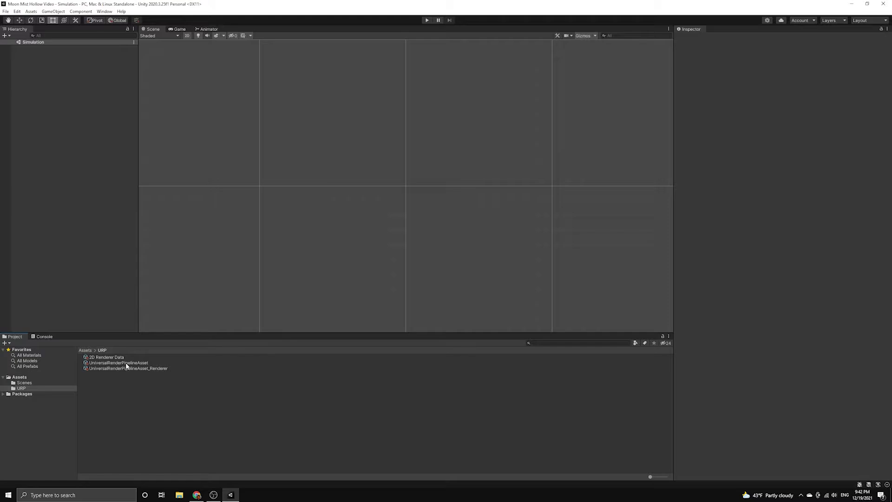
click(126, 363)
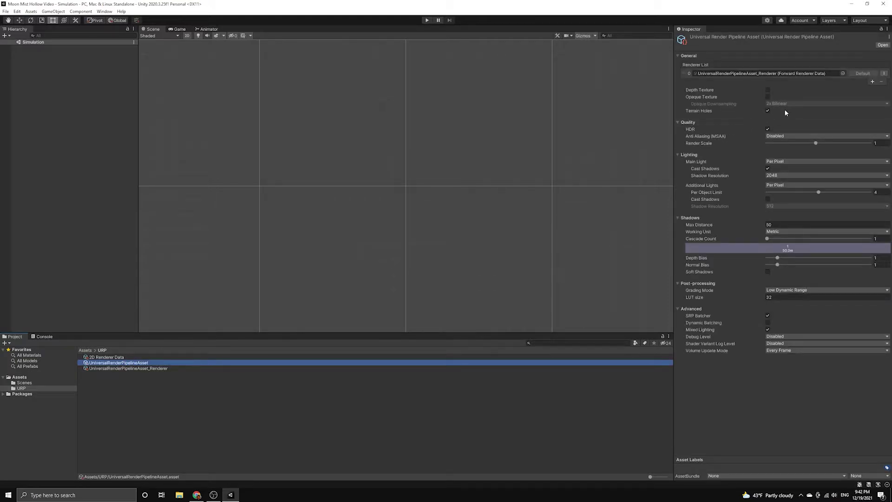
click(843, 74)
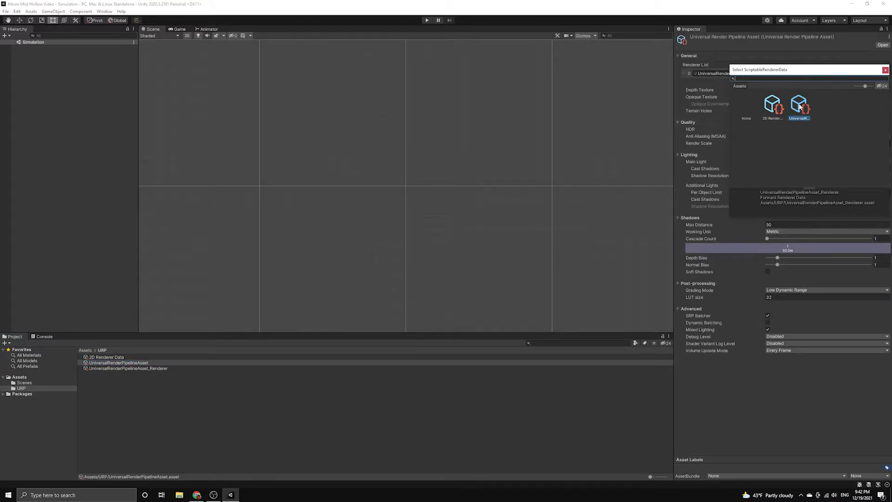
click(771, 106)
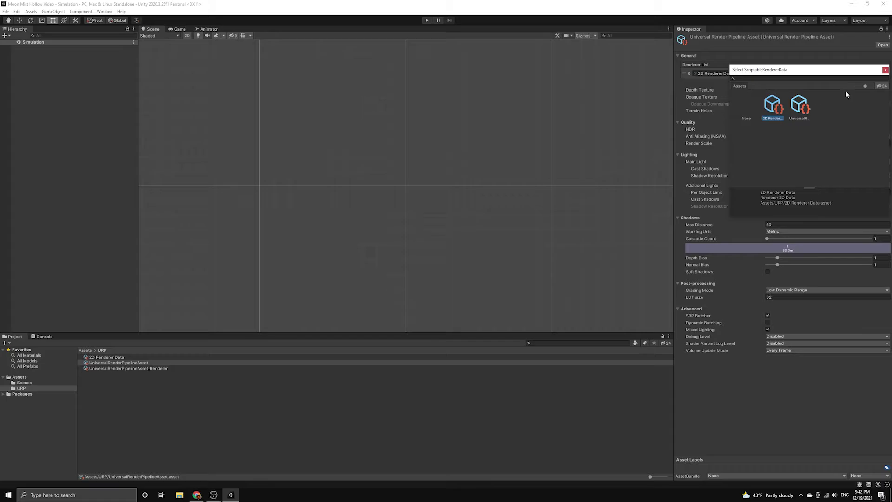
click(885, 70)
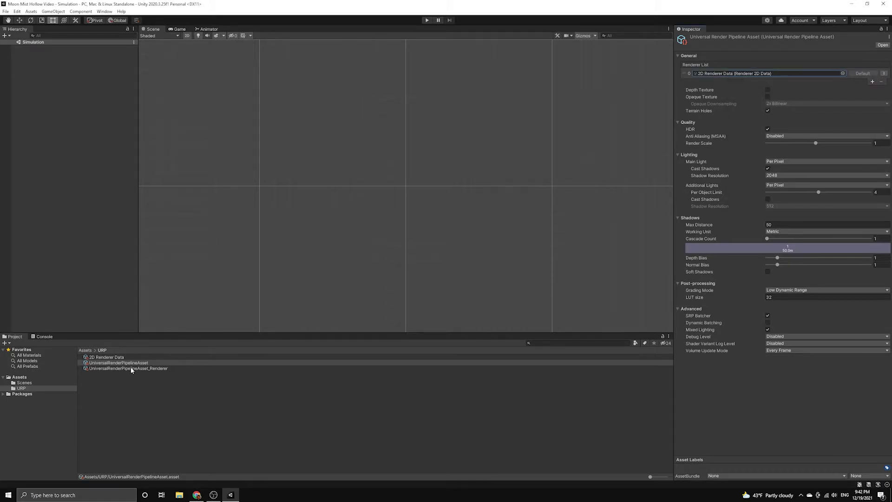
- Delete the old UniversalRenderPipelineAsset_Renderer forward renderer asset
click(131, 369)
right_click(132, 369)
click(185, 209)
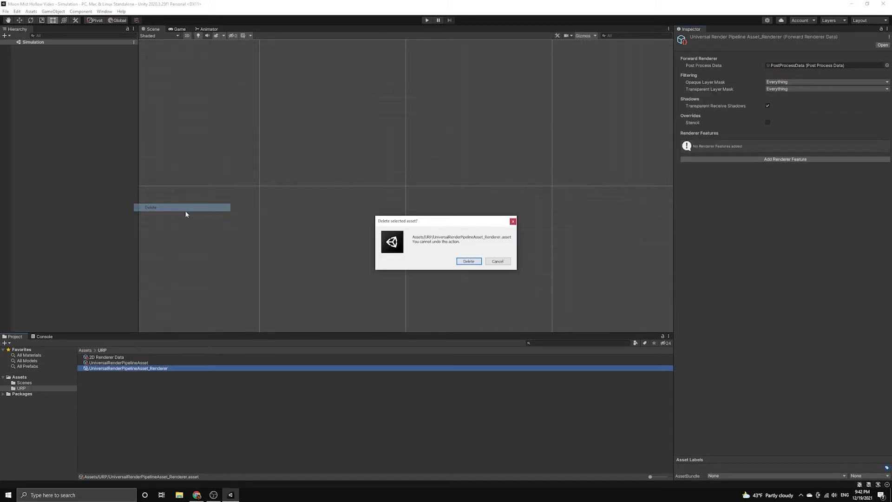
click(468, 262)
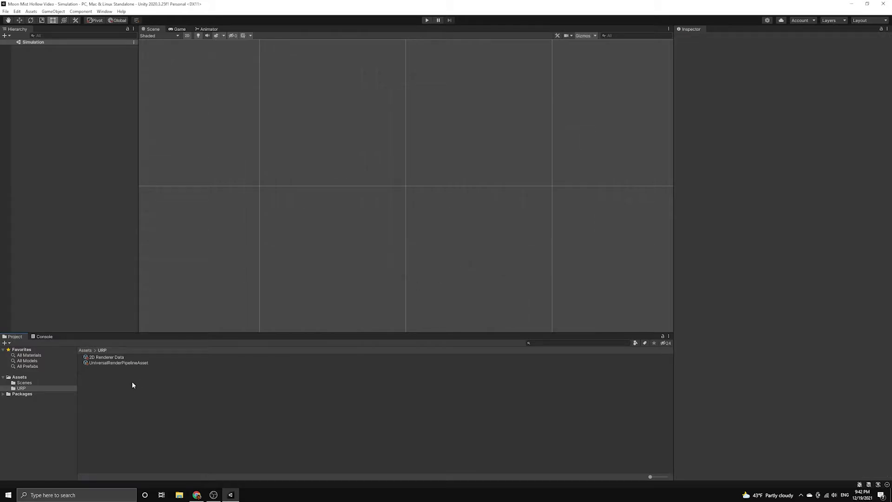
- Go back to the Assets root and save the Simulation scene via File > Save
click(27, 383)
click(27, 378)
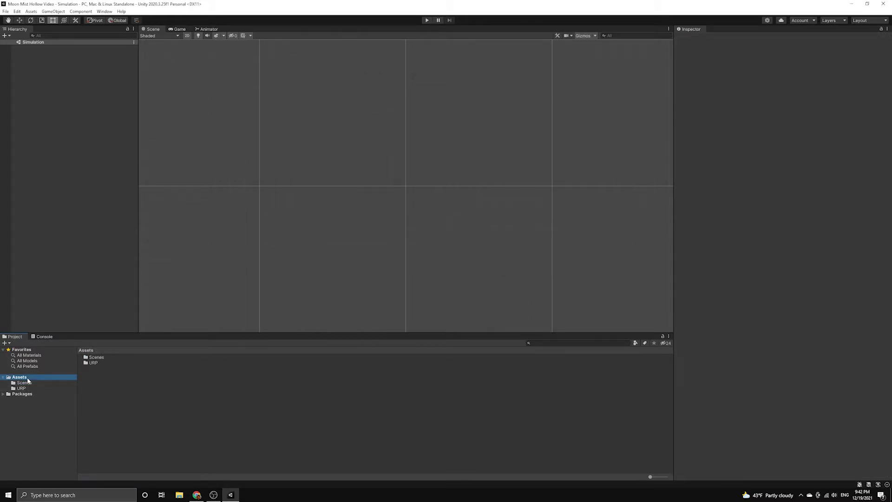
click(126, 384)
click(5, 11)
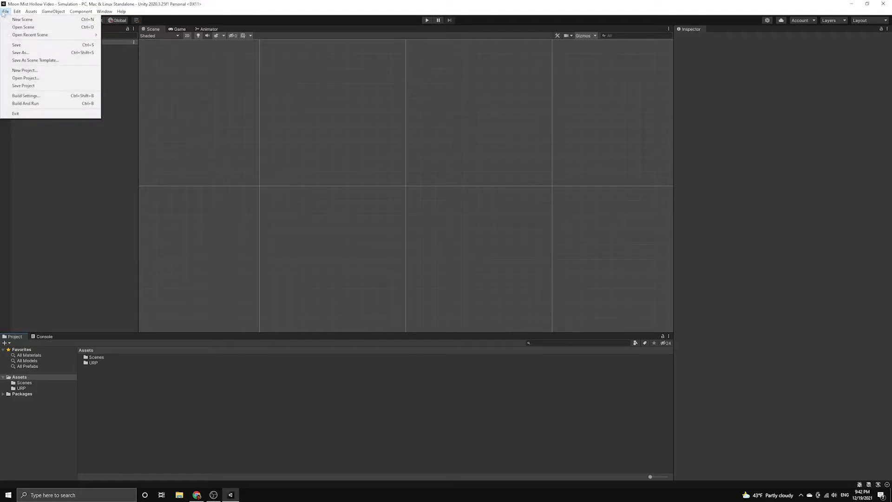
click(15, 45)
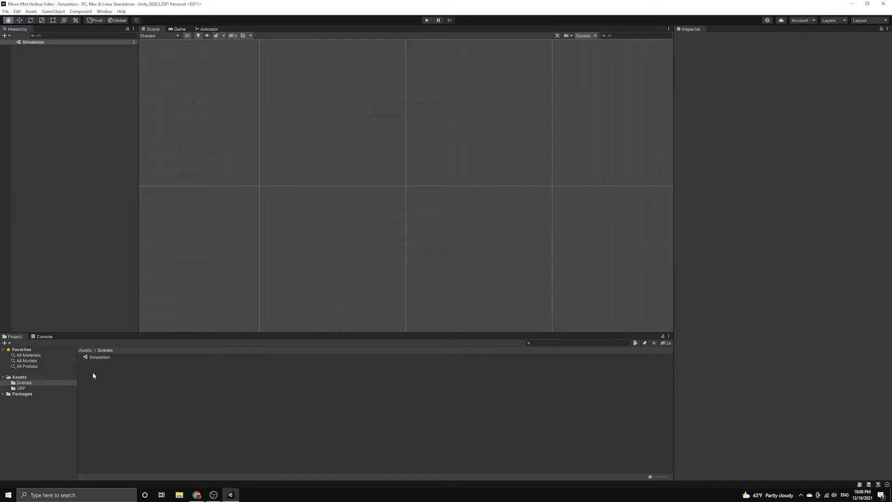
- Create a 'Resources' folder under Assets and open it
click(19, 378)
right_click(19, 378)
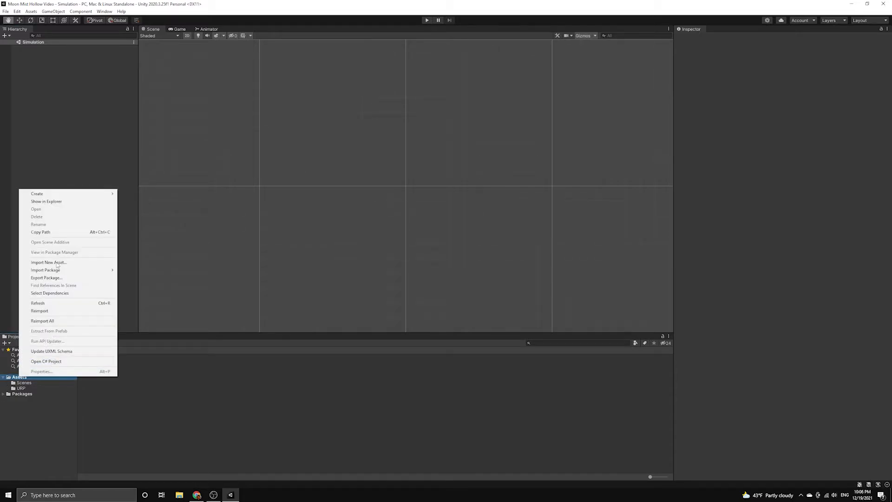
mouse_move(107, 193)
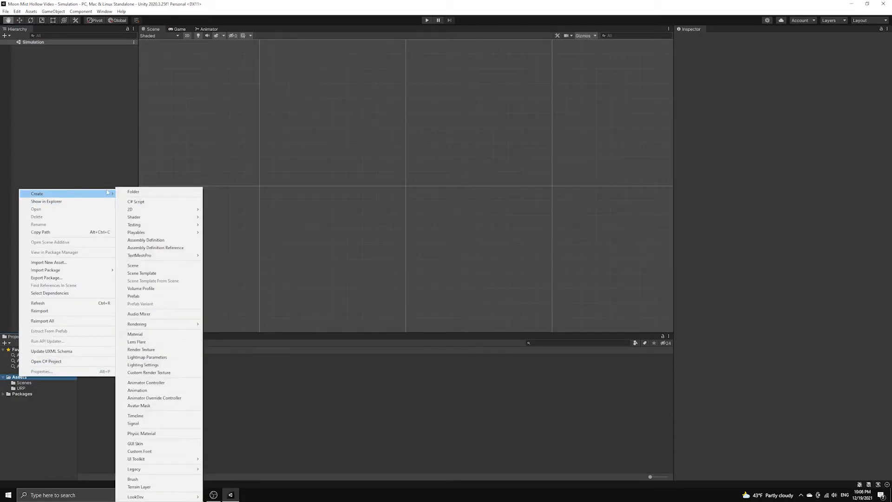
click(142, 191)
text(Resources)
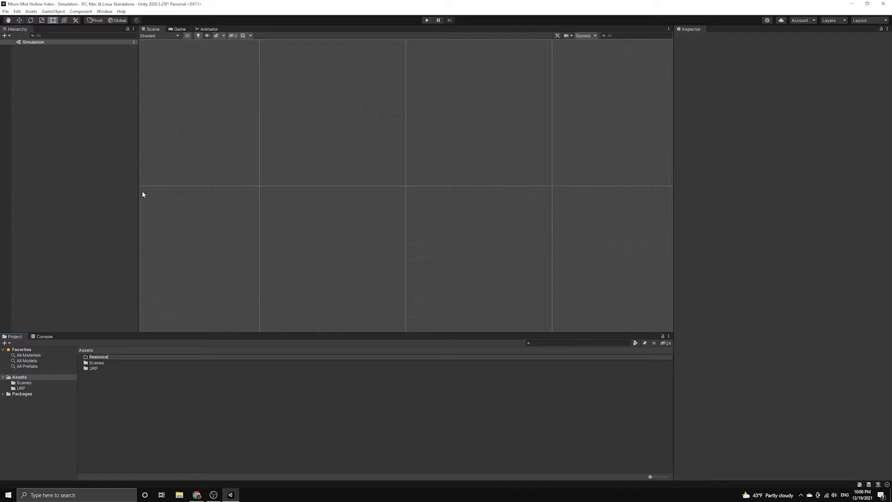
key(Return)
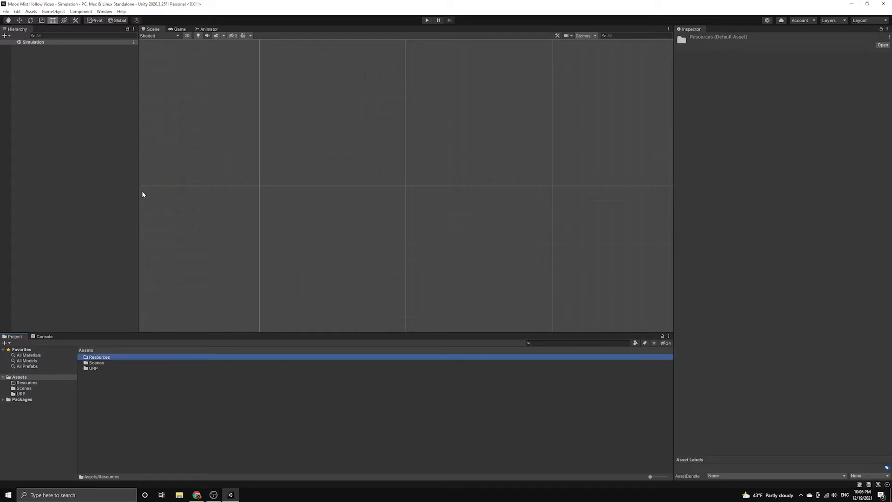
double_click(95, 357)
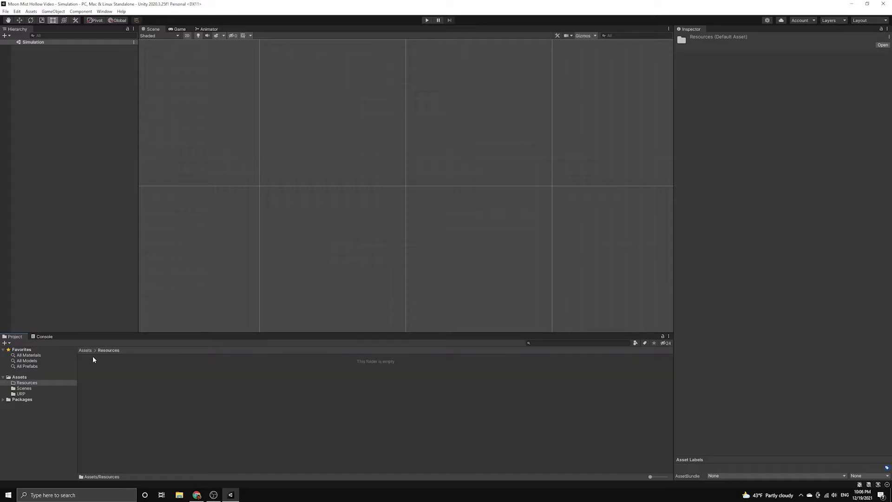
- Reveal the Resources folder in File Explorer, then return to Unity
right_click(182, 369)
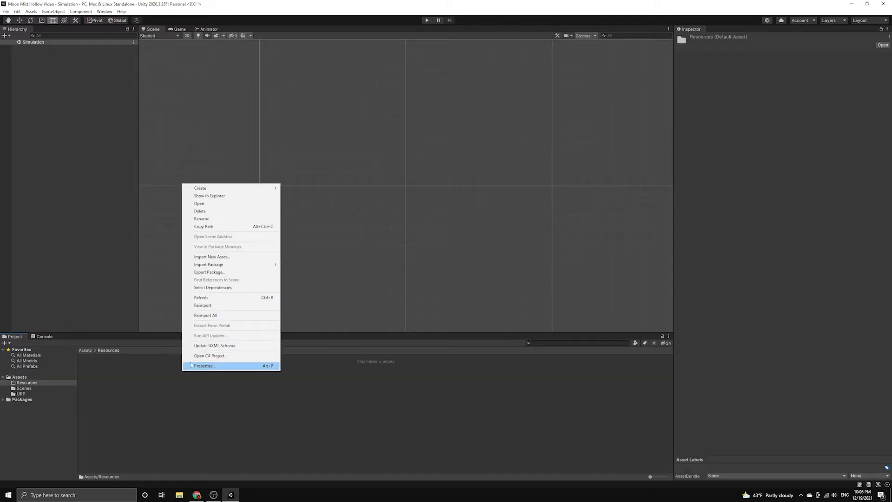
click(216, 196)
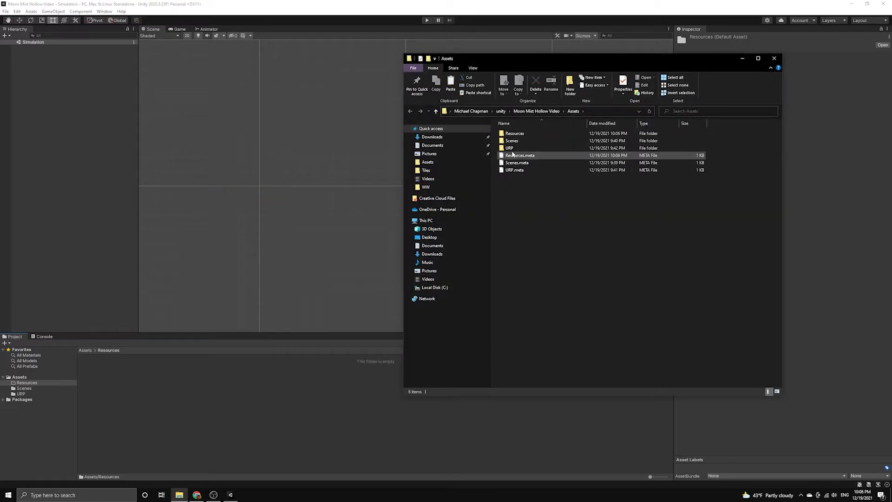
double_click(511, 133)
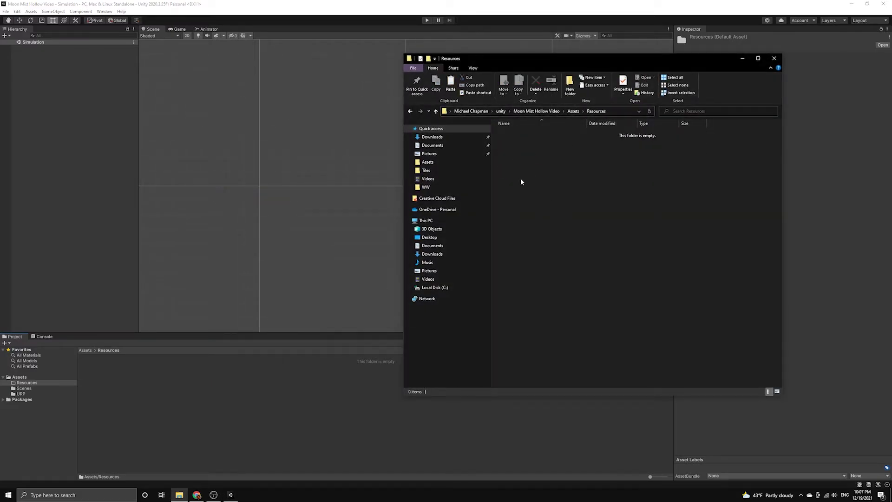
click(416, 9)
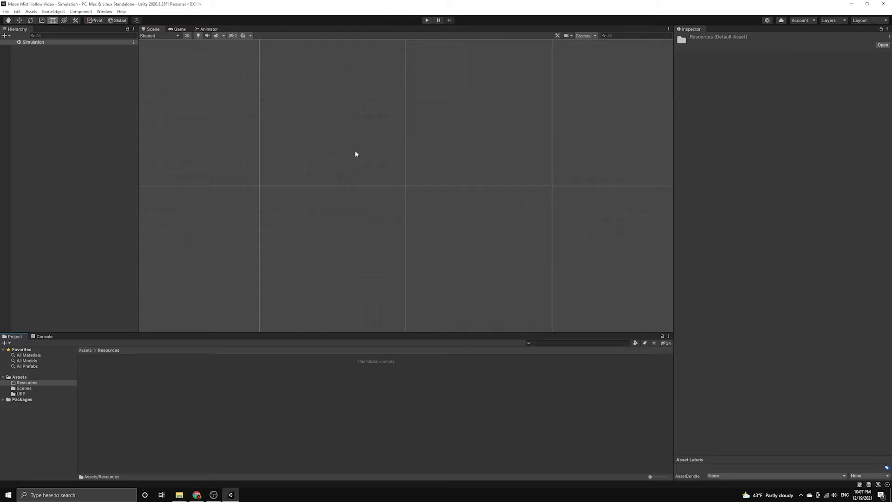
- Copy the moon-mist-hollow-base repository's HTTPS clone URL from GitHub's Code menu, then minimize Chrome
key(alt+Tab)
key(alt+Tab)
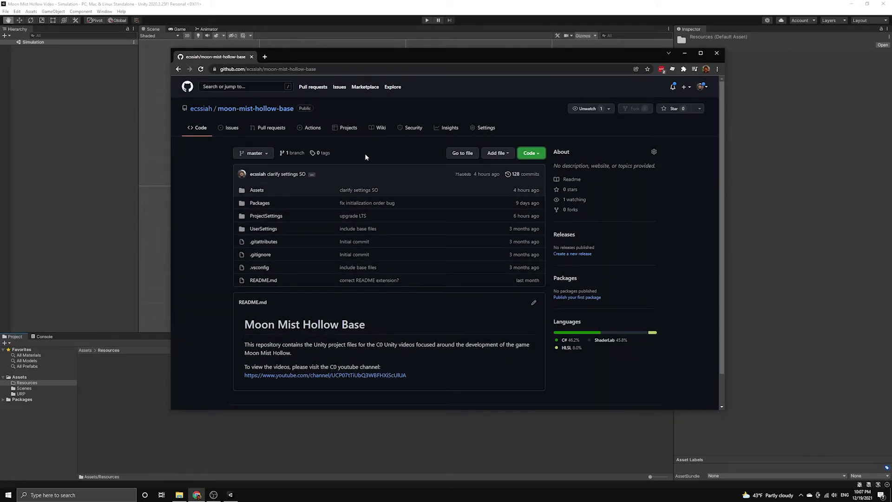
drag(429, 60, 366, 74)
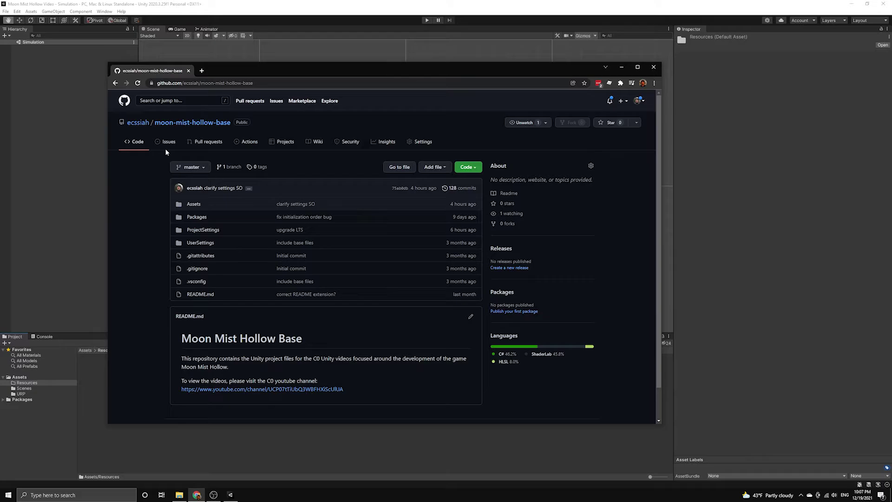
click(325, 83)
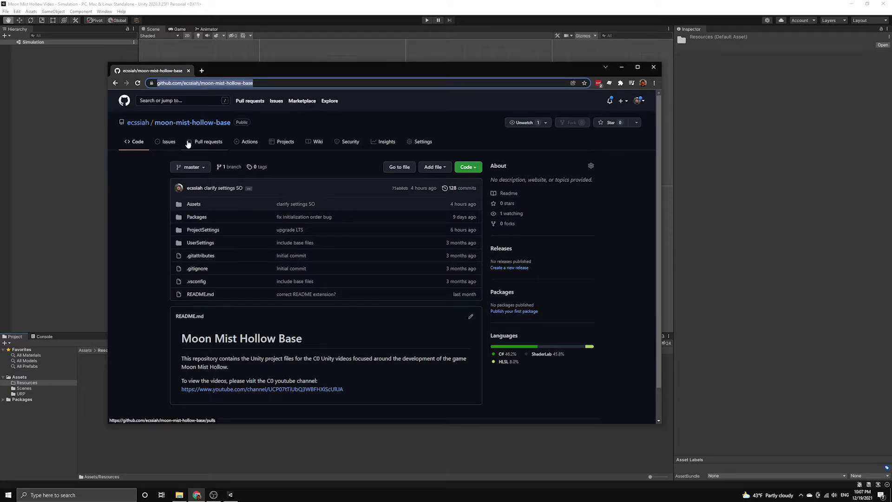
click(161, 172)
click(467, 166)
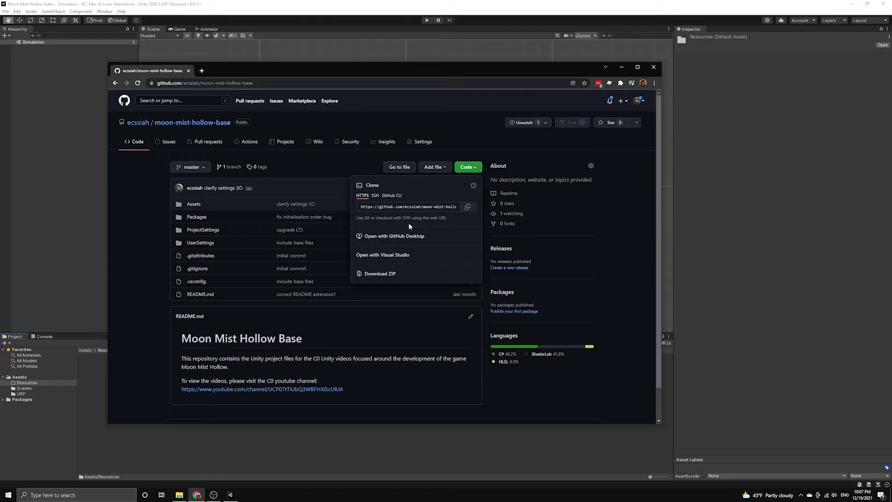
click(467, 206)
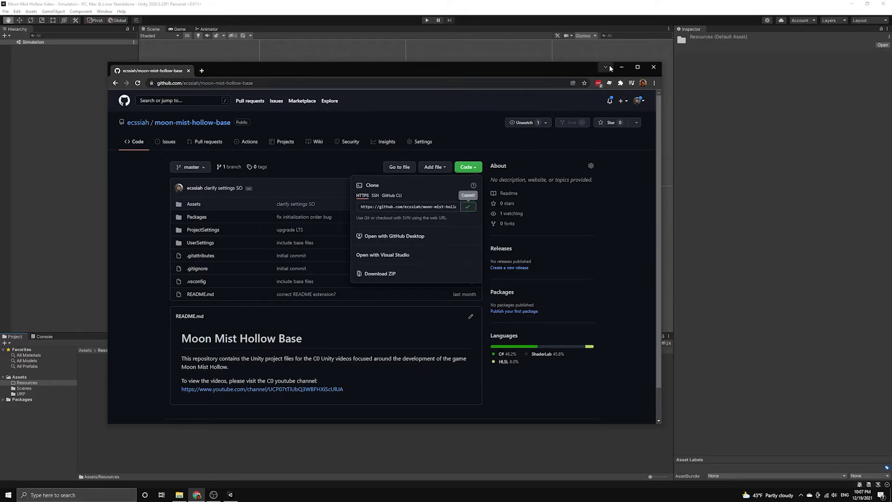
click(621, 67)
- Launch PowerShell in Terminal and change into the Downloads folder
key(alt+space)
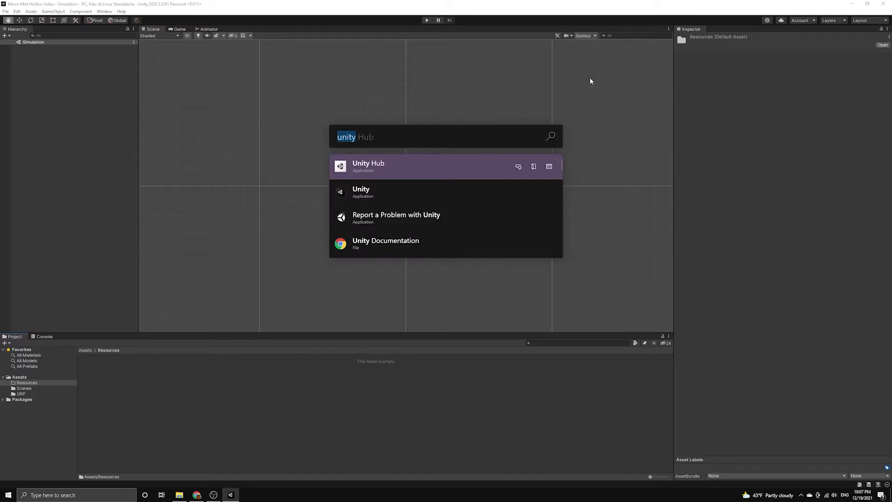
text(term)
key(Return)
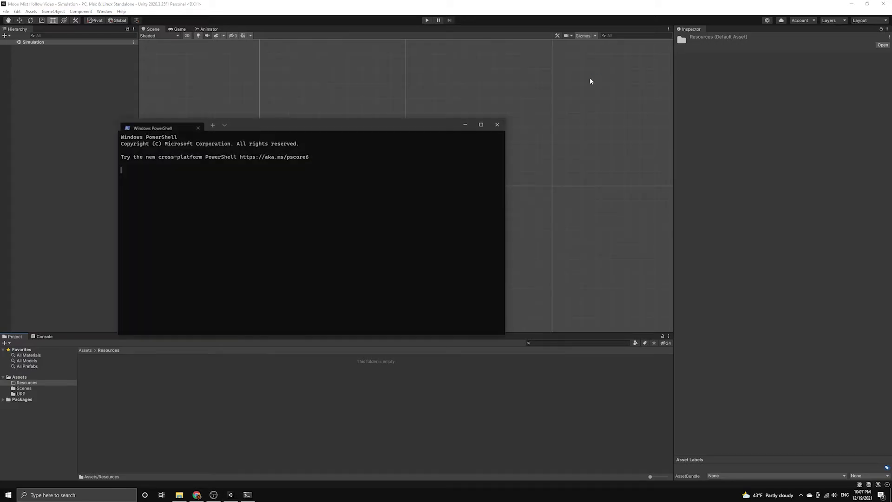
drag(259, 126, 434, 127)
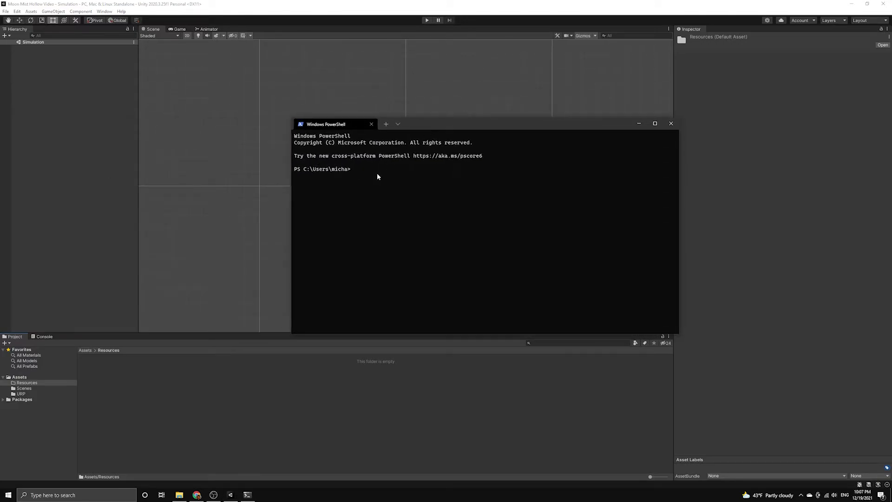
text(cd .\Downloads\)
key(Return)
- Run git clone with the copied URL and list Downloads with ls
text(git clone)
key(ctrl+v)
key(Return)
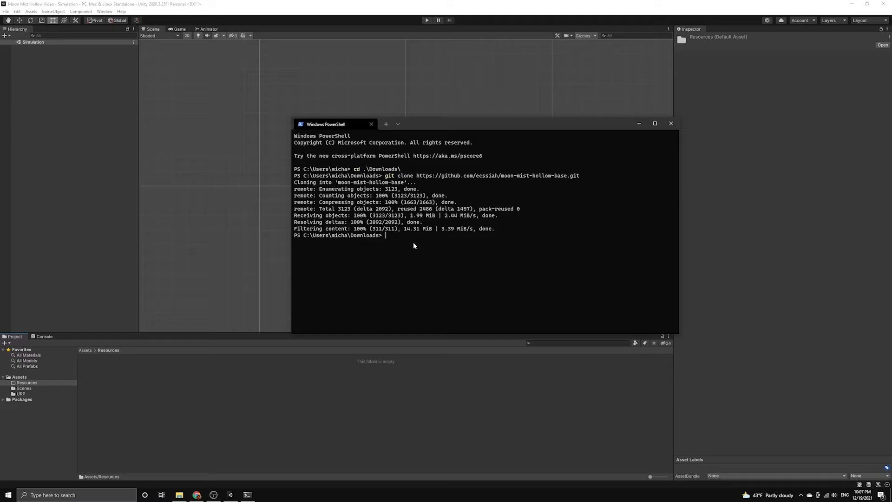
text(ls)
key(Return)
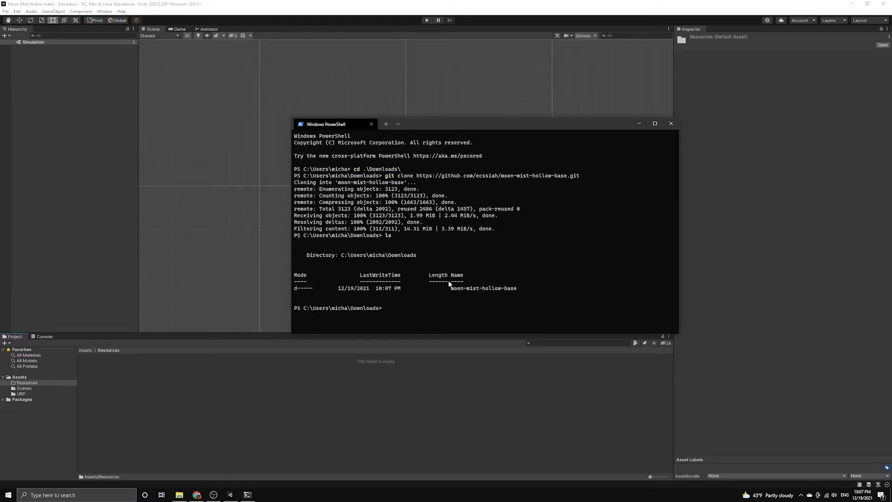
- Copy the cloned folder name and build an explorer command for .\moon-mist-hollow-base\
drag(450, 288, 513, 289)
key(ctrl+c)
text(explorer)
text(m)
key(Tab)
- Open the cloned repo in File Explorer beside the project's Resources window
key(Return)
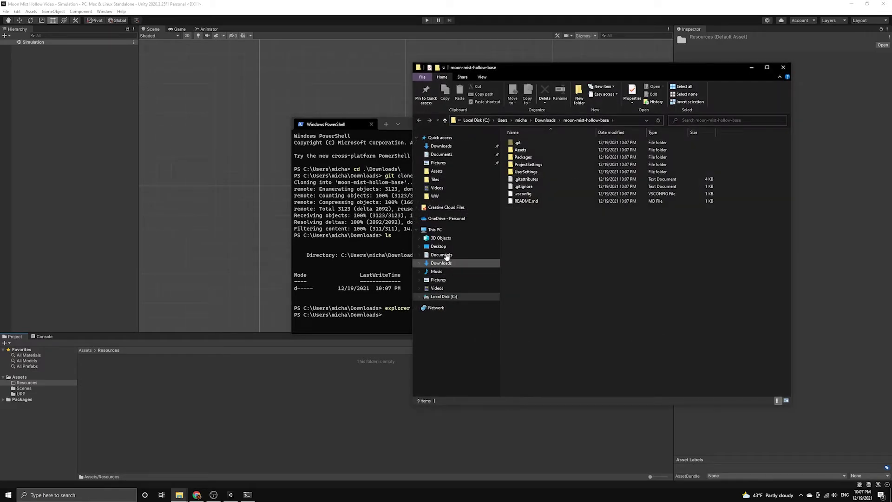
drag(596, 68, 287, 76)
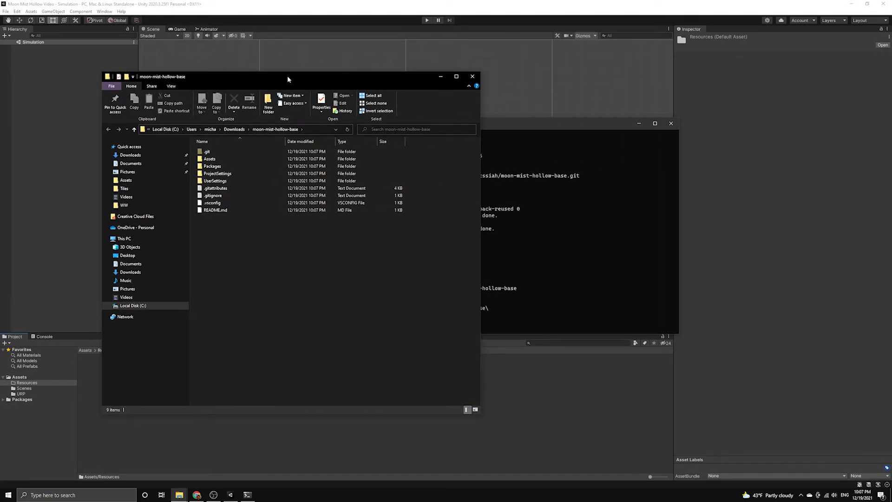
key(alt+Tab)
key(alt+Tab)
key(alt+Tab)
key(alt+Tab)
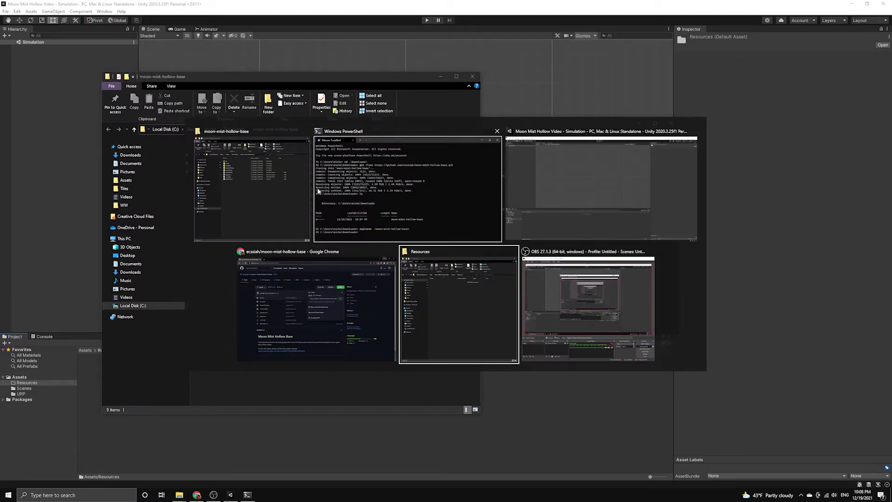
drag(554, 68, 620, 85)
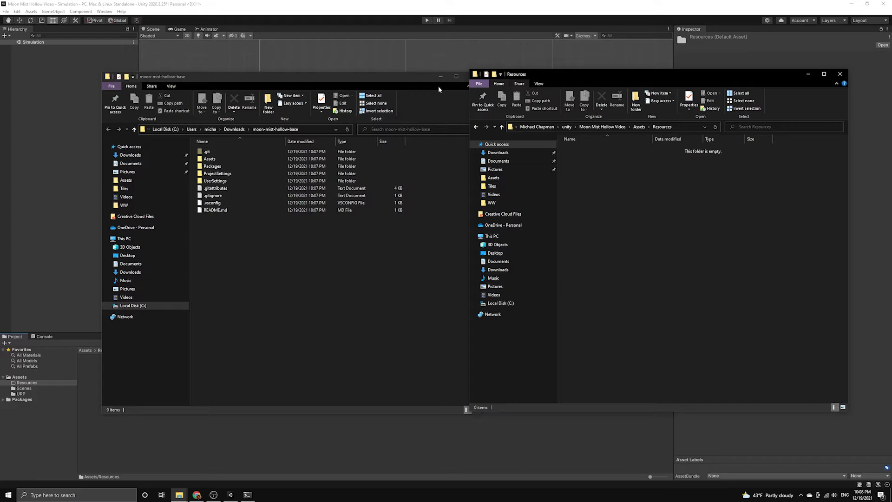
drag(404, 80, 361, 76)
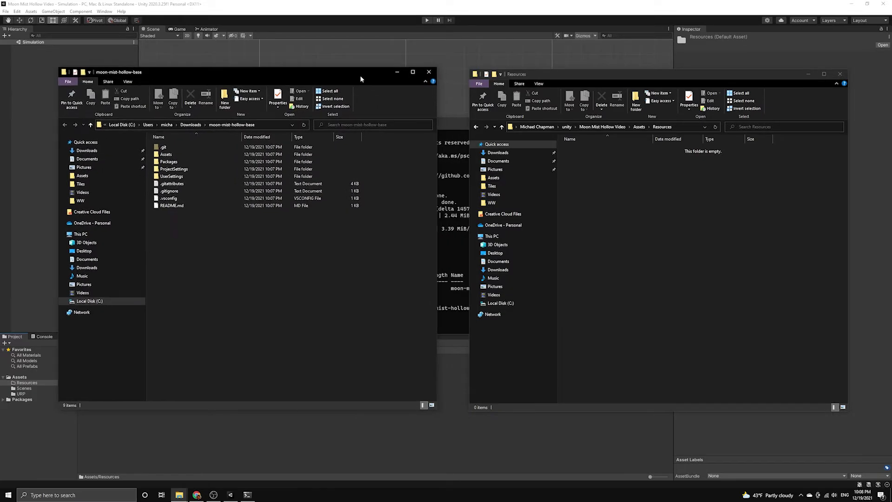
- Copy the repo's Assets/Resources/Images folder into the Unity project's Resources folder
double_click(167, 154)
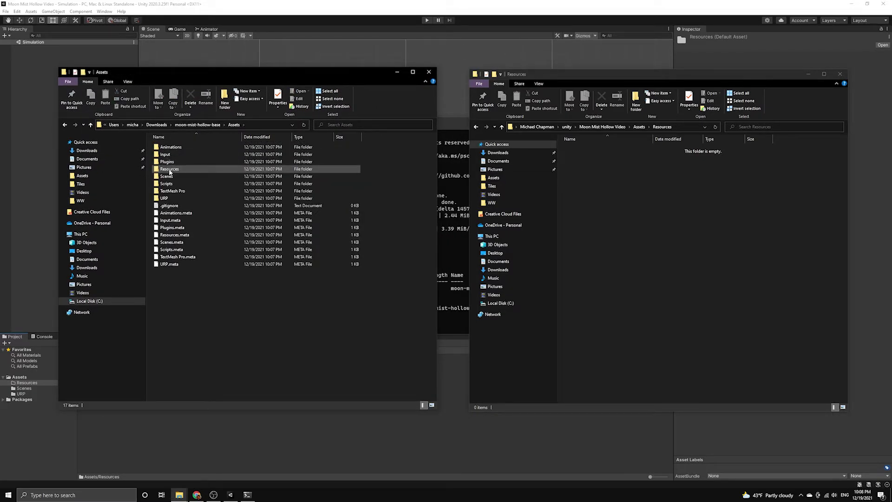
double_click(168, 169)
click(172, 148)
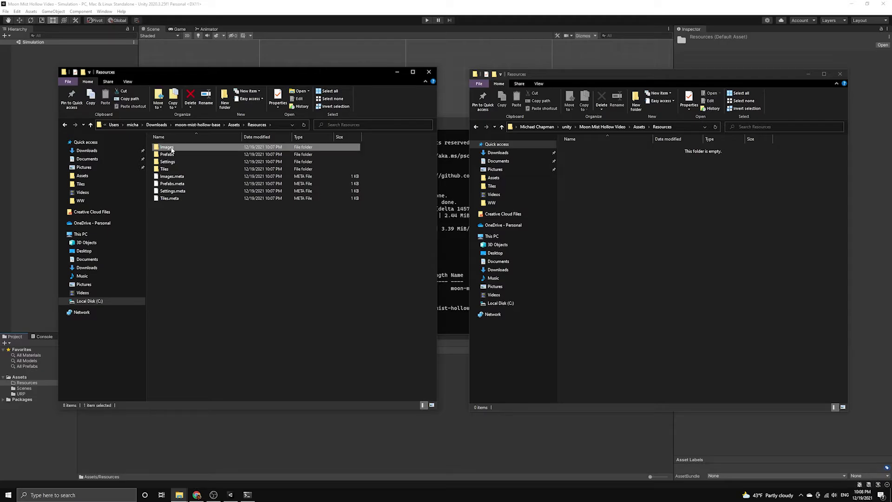
right_click(171, 149)
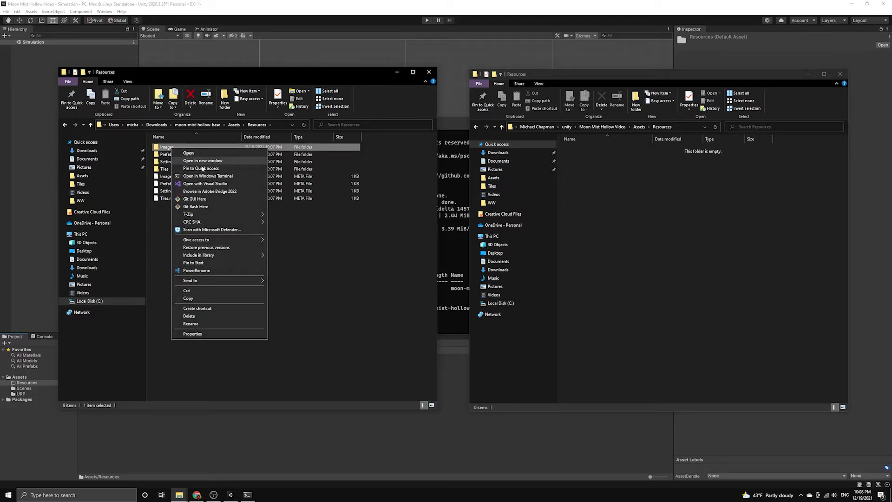
click(188, 297)
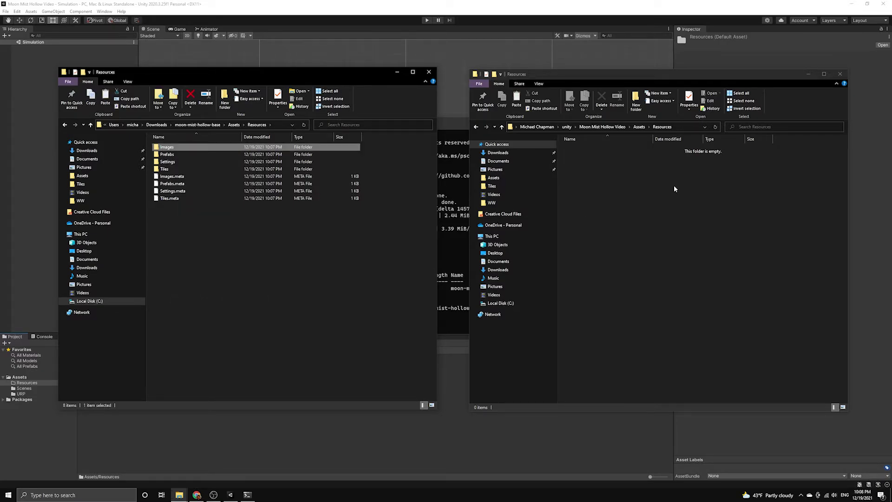
click(616, 191)
right_click(590, 183)
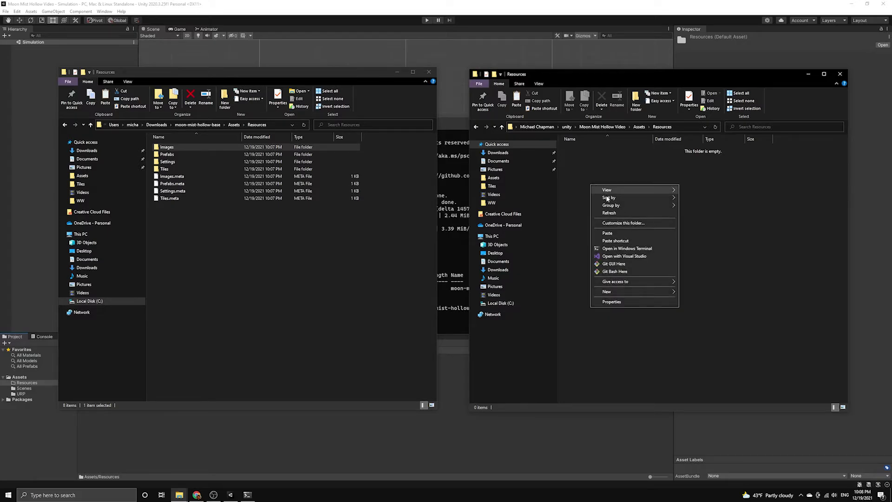
click(616, 232)
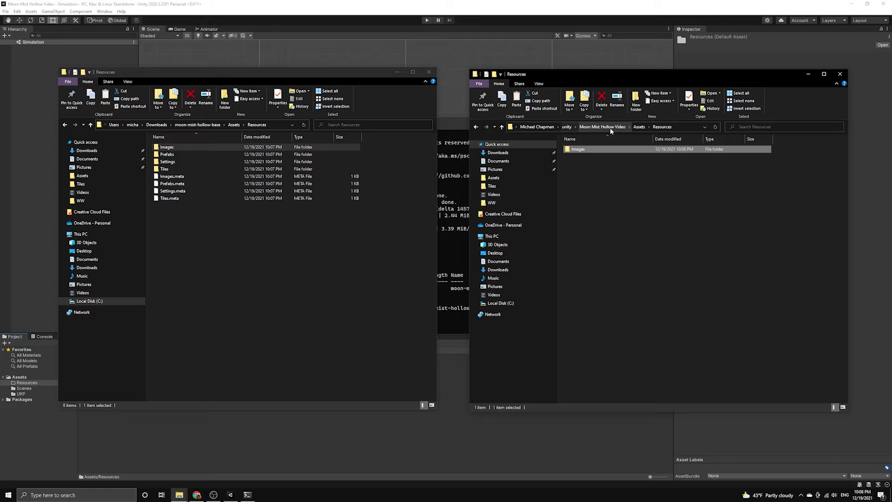
click(619, 178)
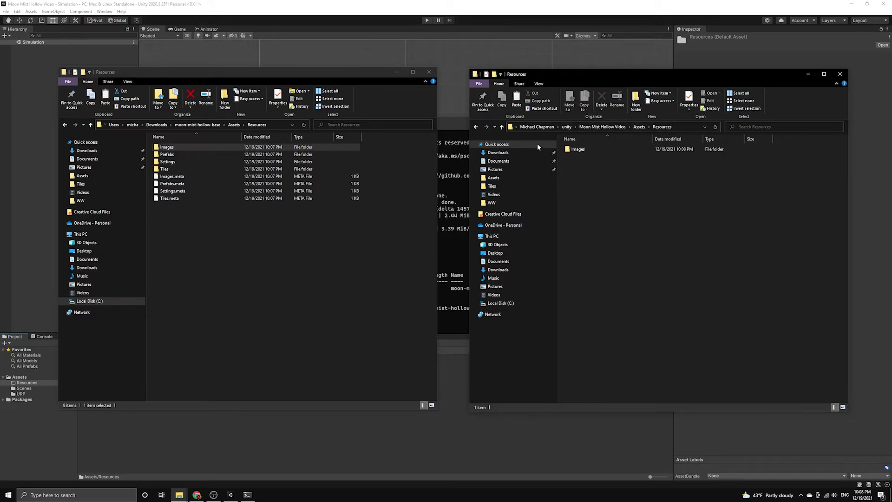
- Close both File Explorer windows and the PowerShell window
click(428, 73)
click(840, 74)
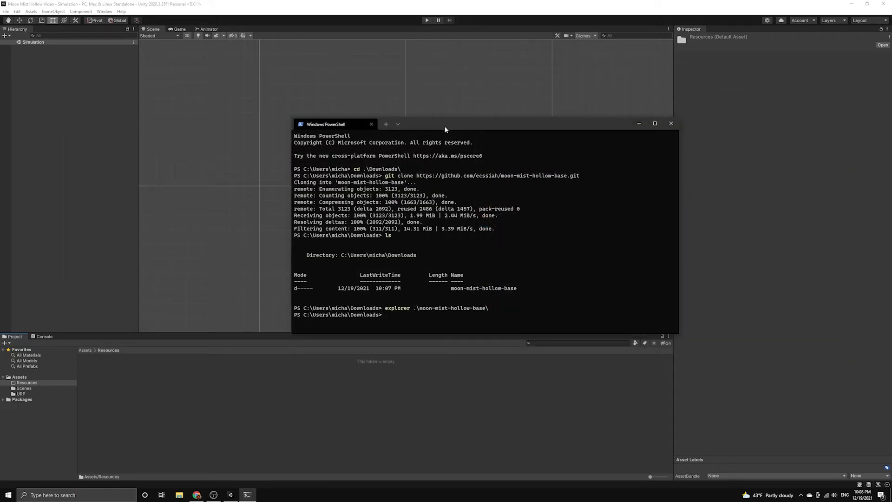
click(669, 124)
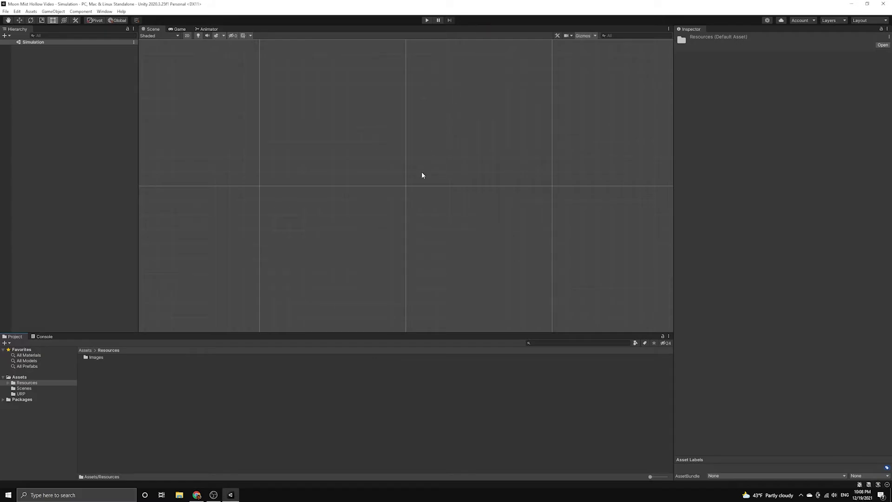
- Browse into Images/Tiles and review the floor, outline and wall sprites' import settings
double_click(90, 358)
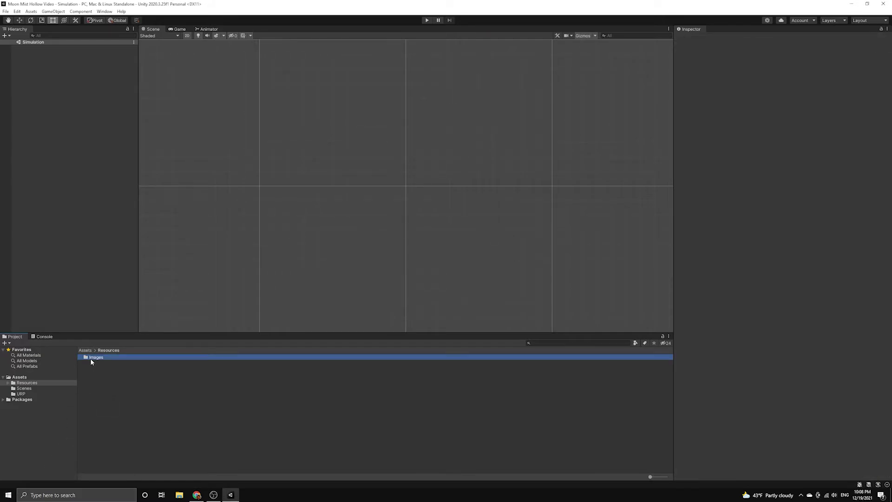
double_click(99, 363)
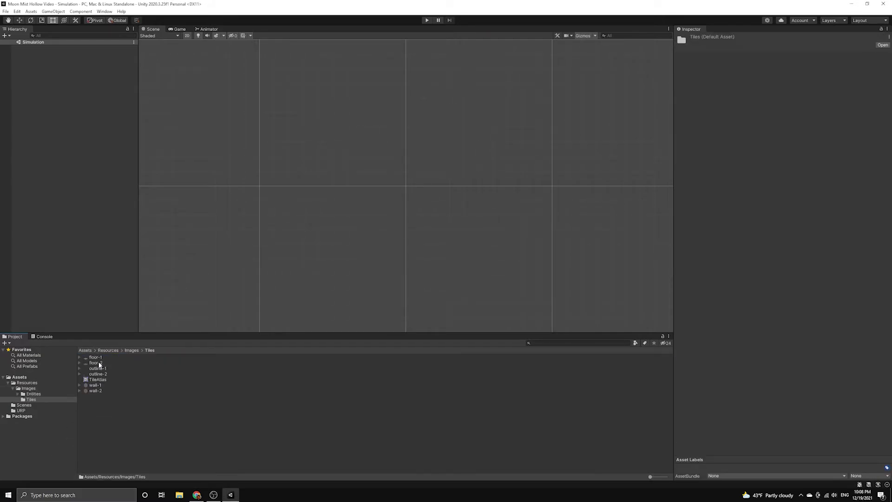
click(100, 358)
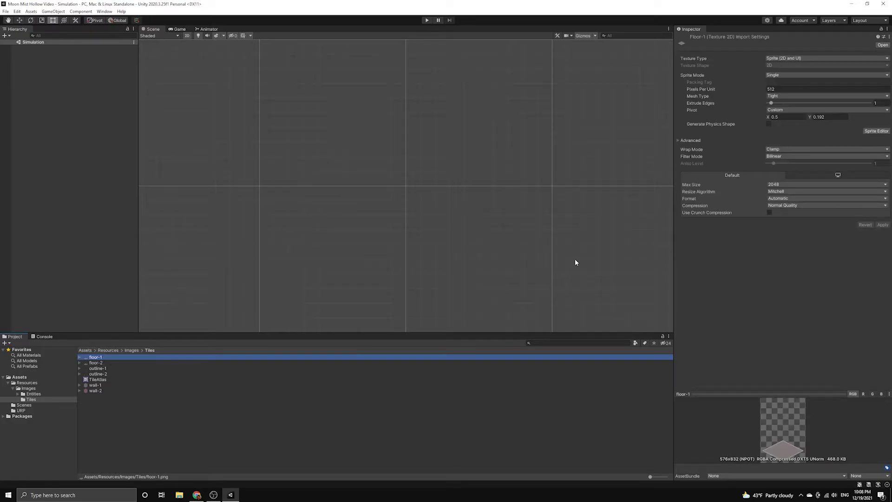
drag(783, 387, 800, 307)
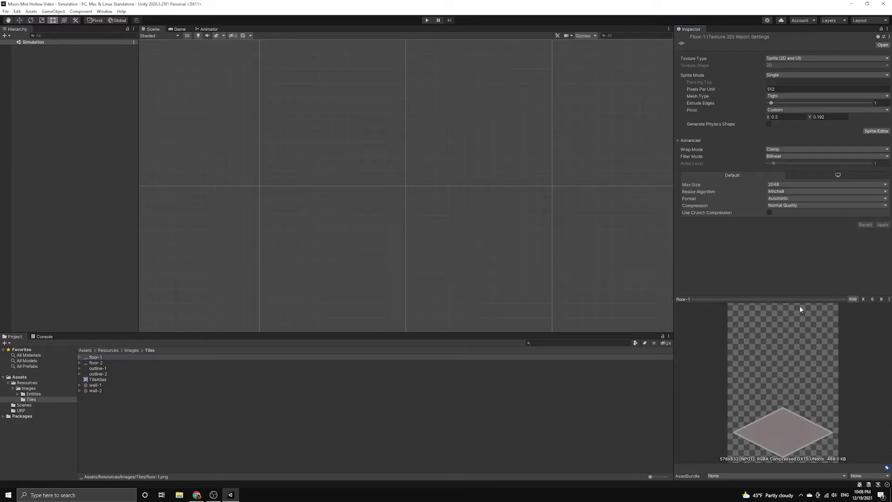
click(103, 363)
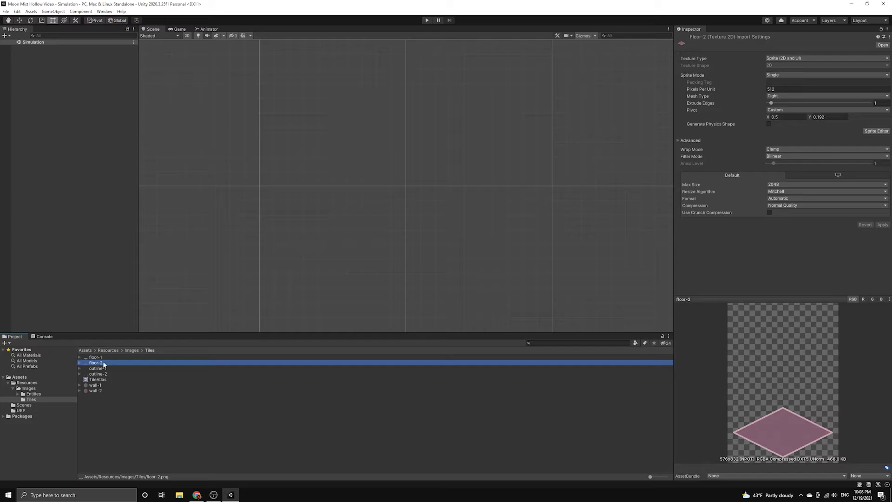
click(106, 374)
key(Up)
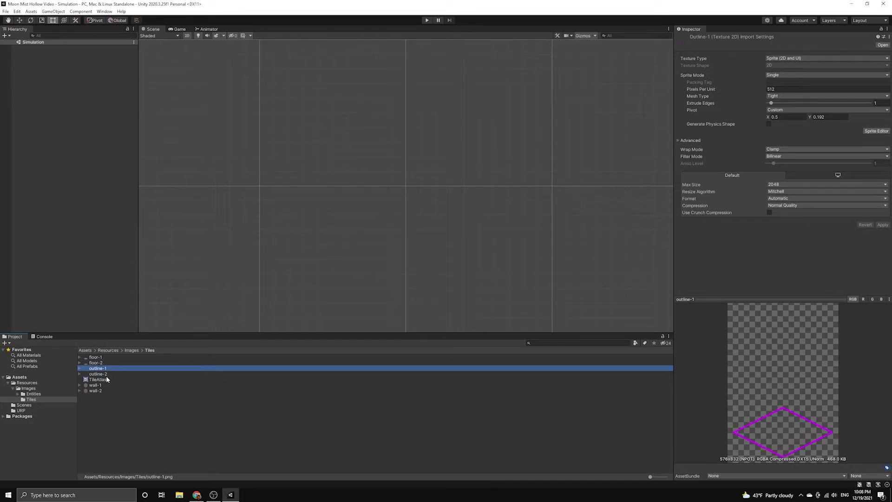
click(99, 390)
key(Up)
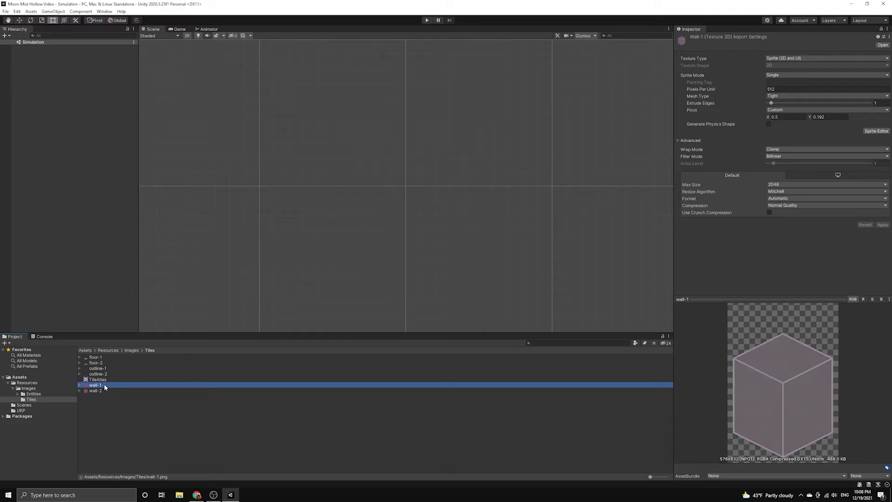
click(202, 415)
- Give wall-1 512 pixels per unit and a custom pivot with Y 0.192
click(100, 385)
click(770, 89)
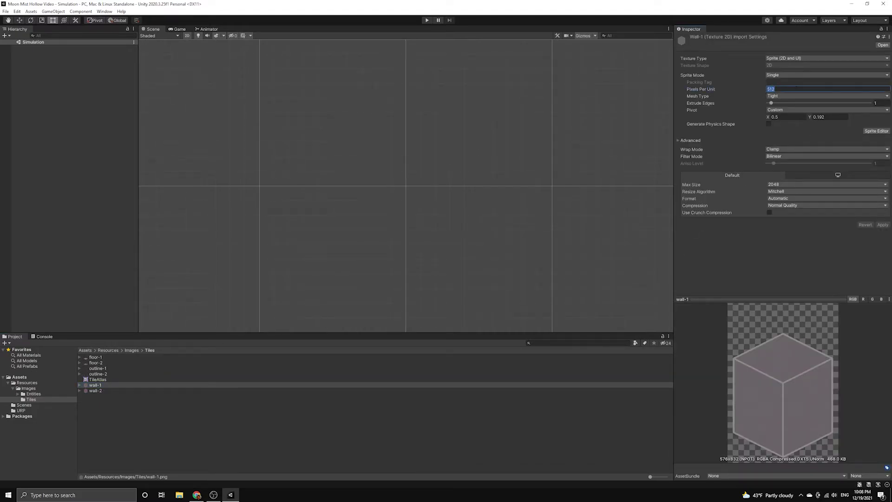
click(769, 89)
click(781, 111)
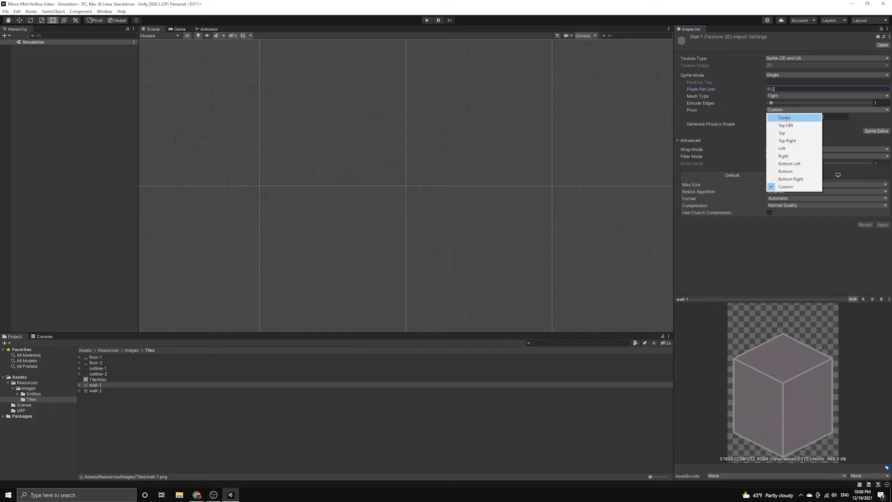
click(785, 186)
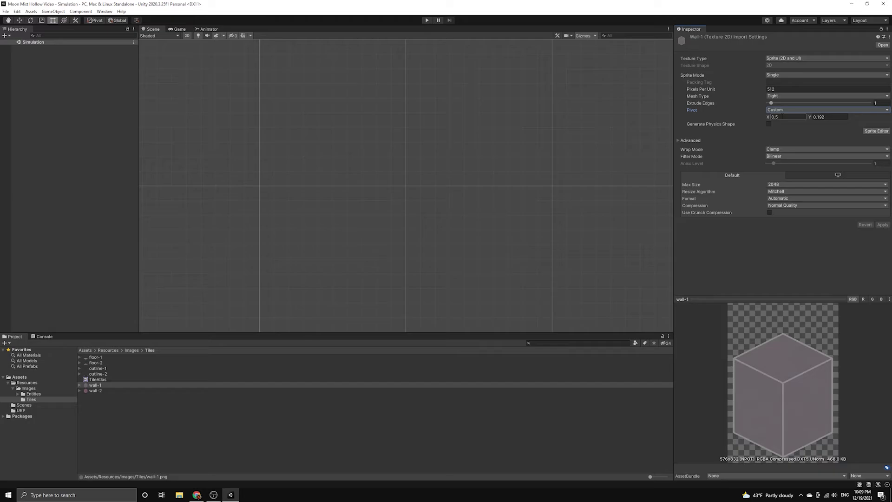
text(0.192)
key(Return)
click(112, 405)
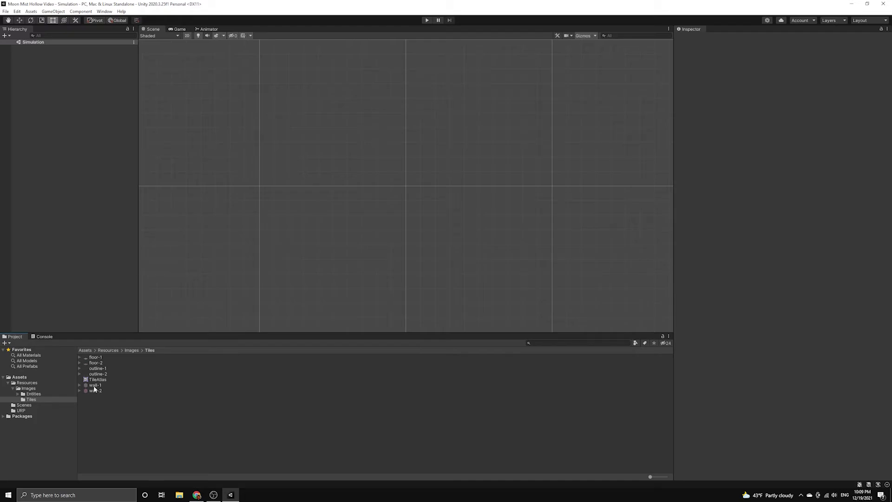
click(94, 385)
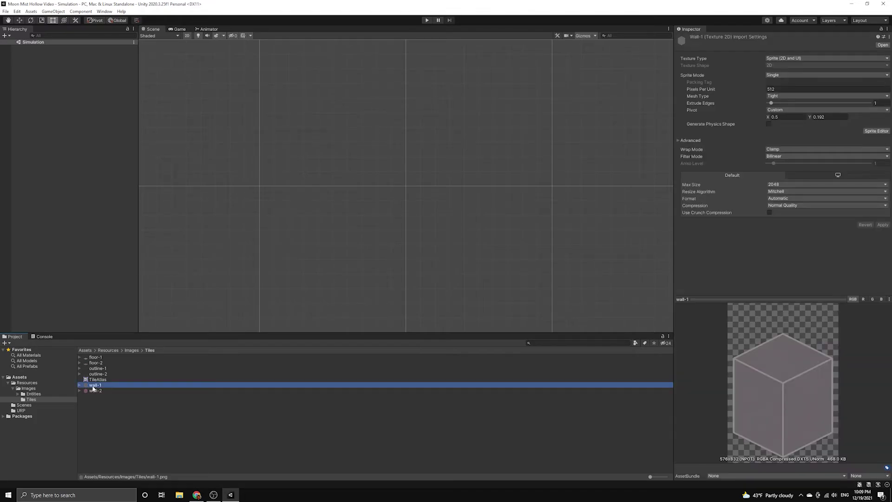
drag(93, 389, 396, 185)
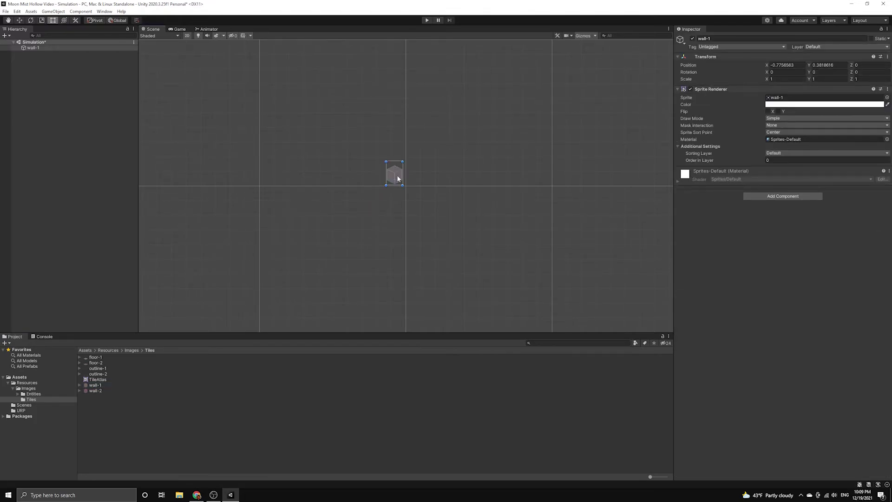
scroll(397, 178, up, 10)
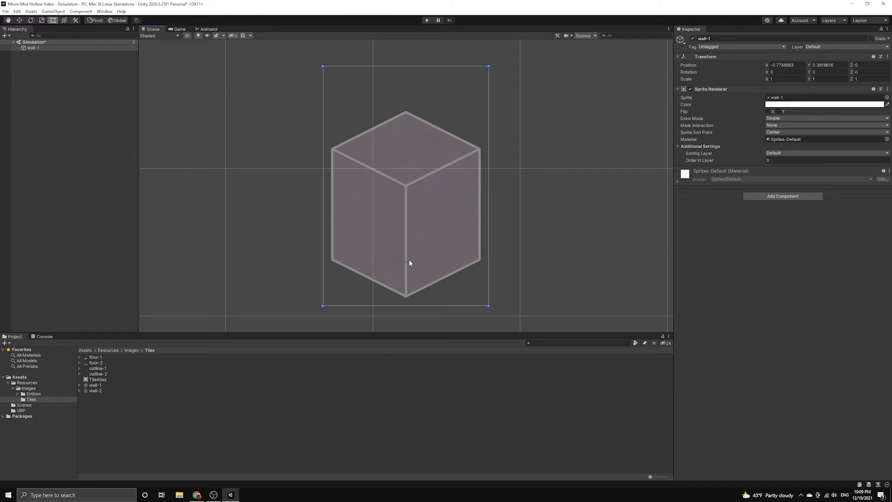
click(83, 107)
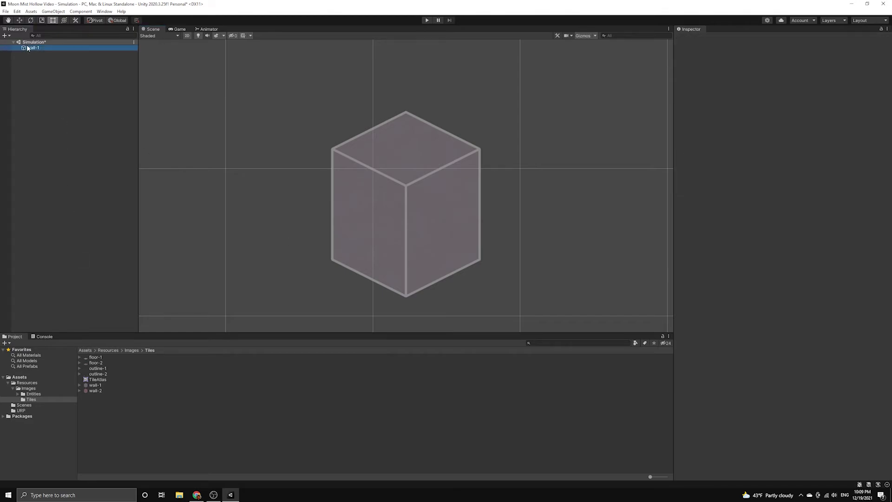
click(27, 48)
key(Delete)
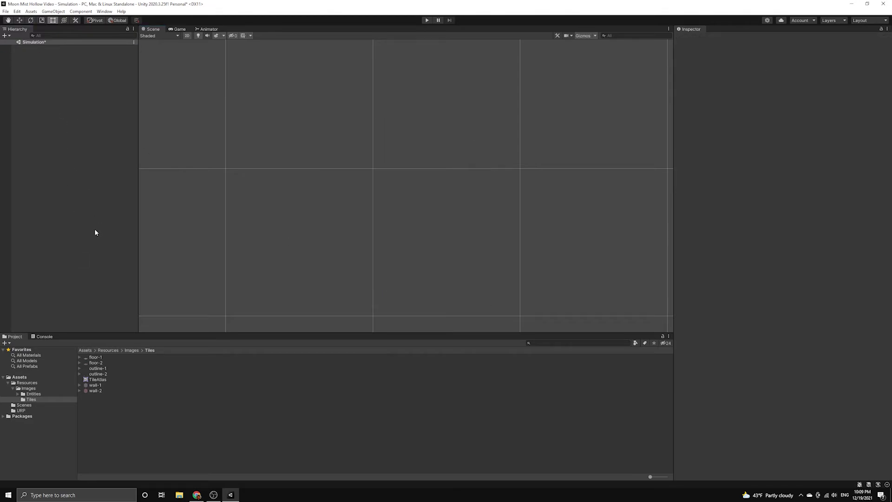
click(102, 380)
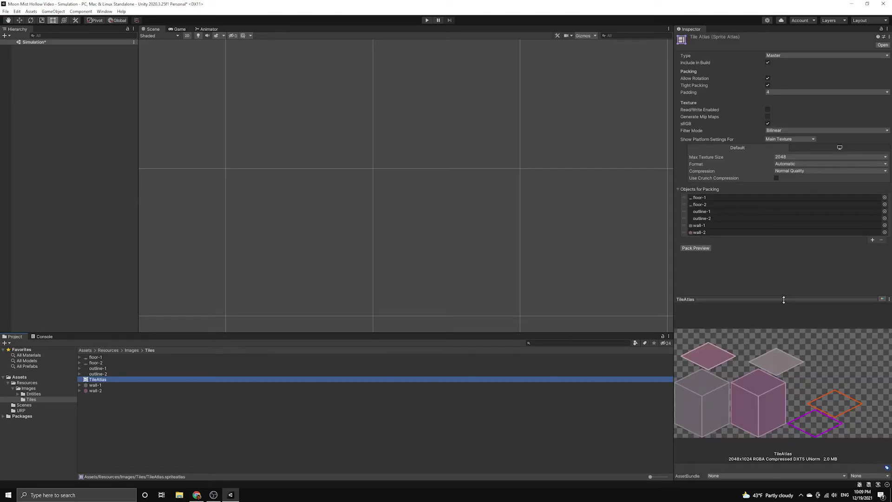
drag(783, 300, 788, 282)
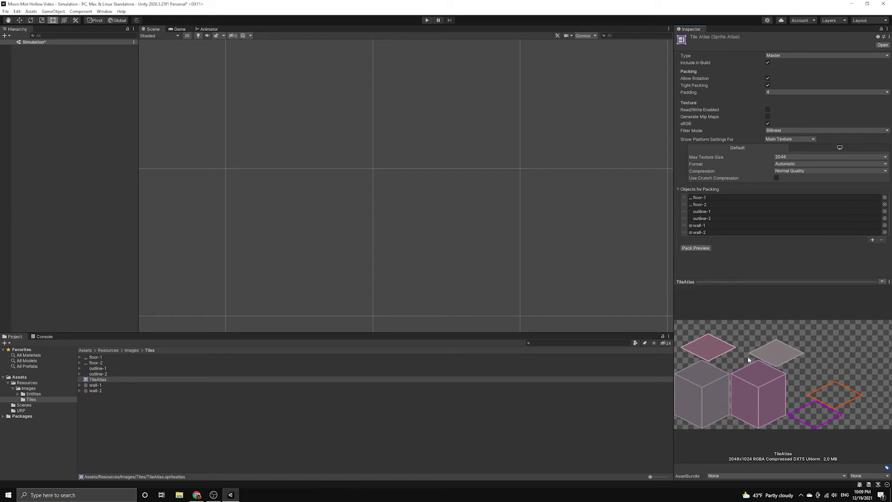
click(207, 419)
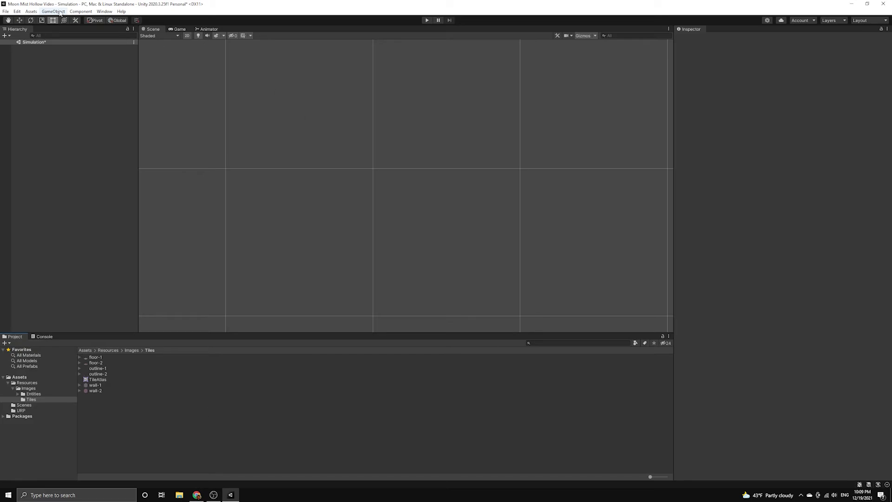
- Bring up the Tile Palette window from Window > 2D and dock it into the layout
click(102, 13)
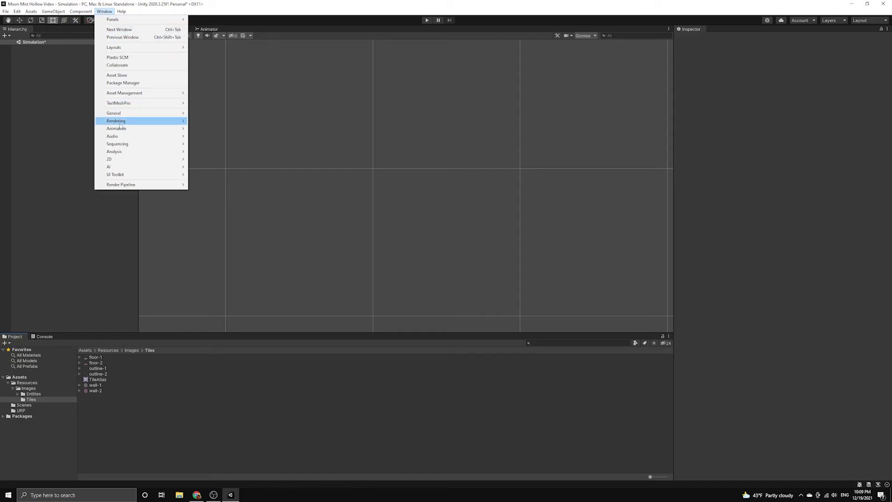
mouse_move(128, 160)
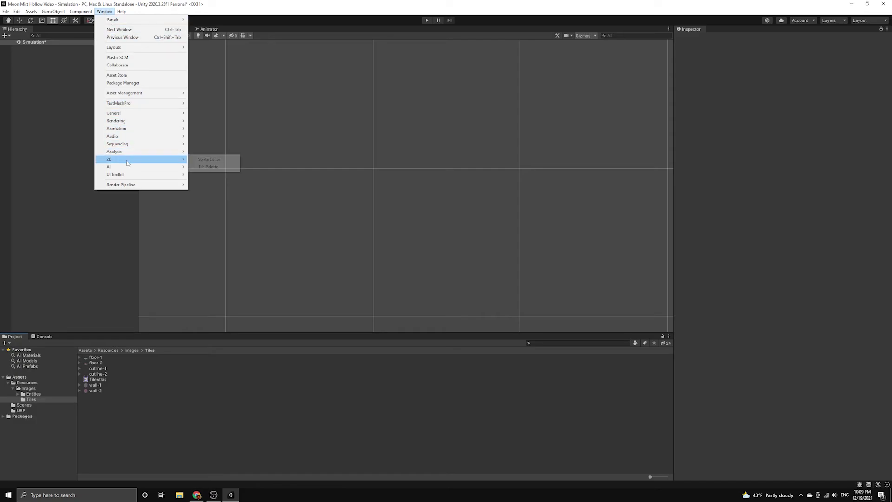
click(217, 168)
drag(667, 218, 573, 403)
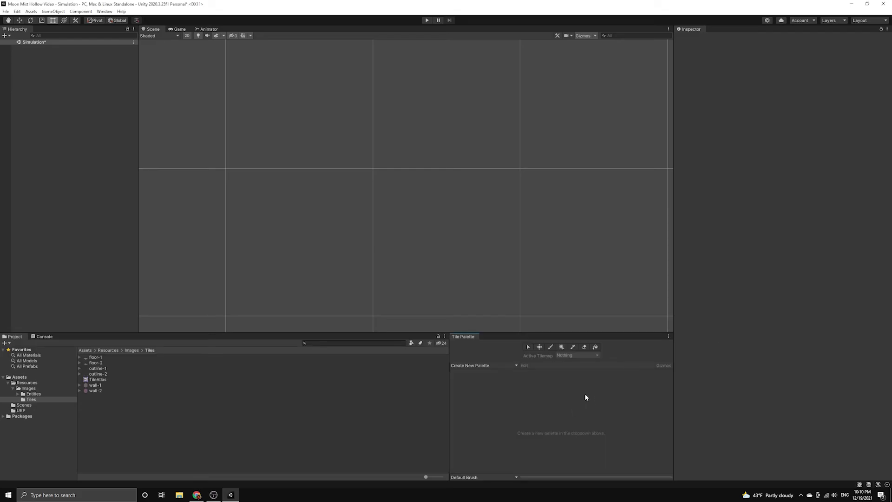
- Create an isometric palette named 'World Palette' and save it into the Tiles folder
click(515, 365)
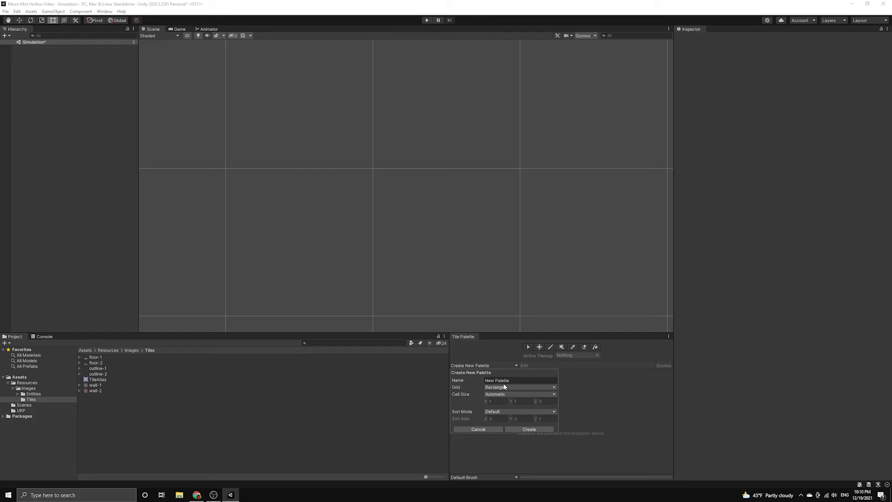
drag(494, 380, 461, 382)
text(World)
click(513, 387)
click(509, 410)
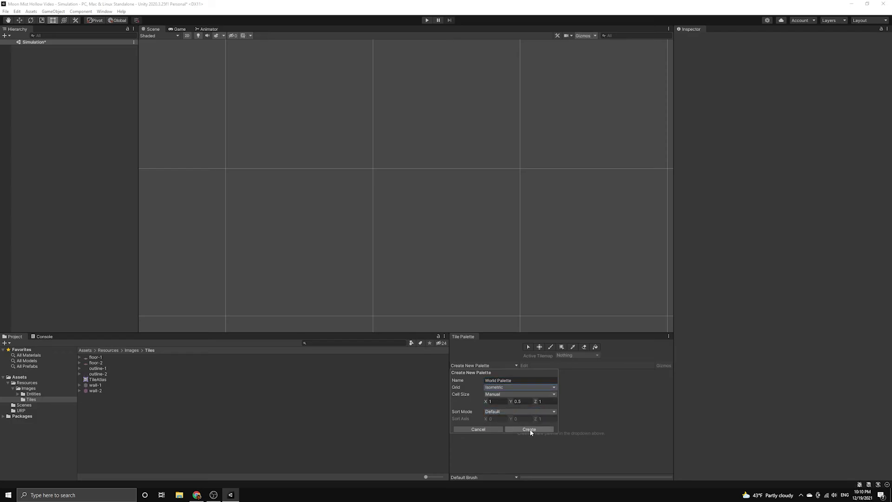
click(529, 429)
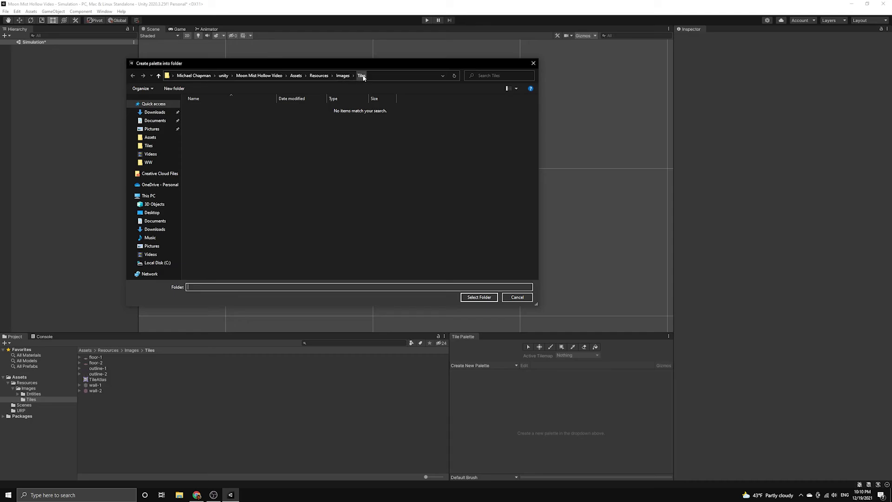
click(479, 297)
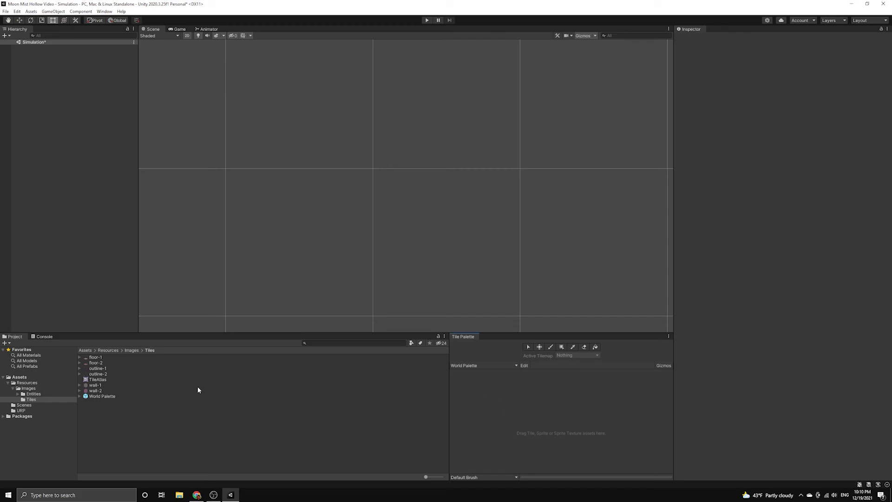
- Add wall-1 and wall-2 to the World Palette, generating their tiles into Tiles
click(89, 385)
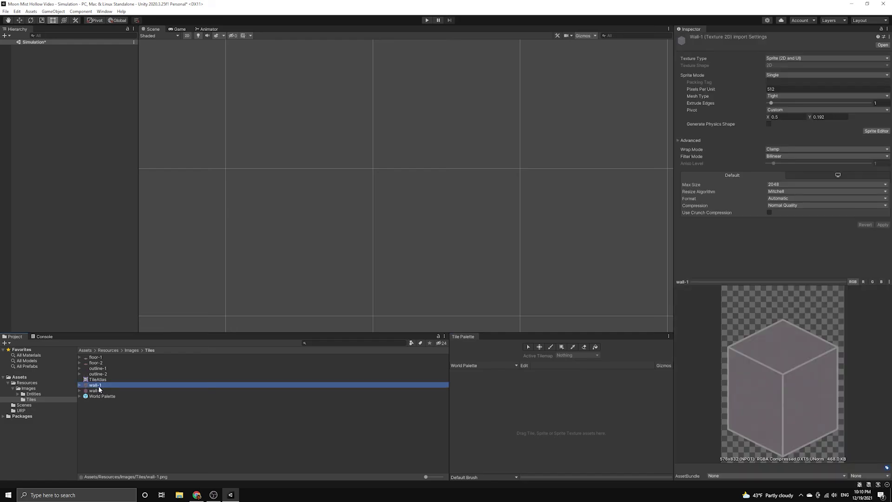
shift+click(101, 390)
drag(102, 385, 510, 440)
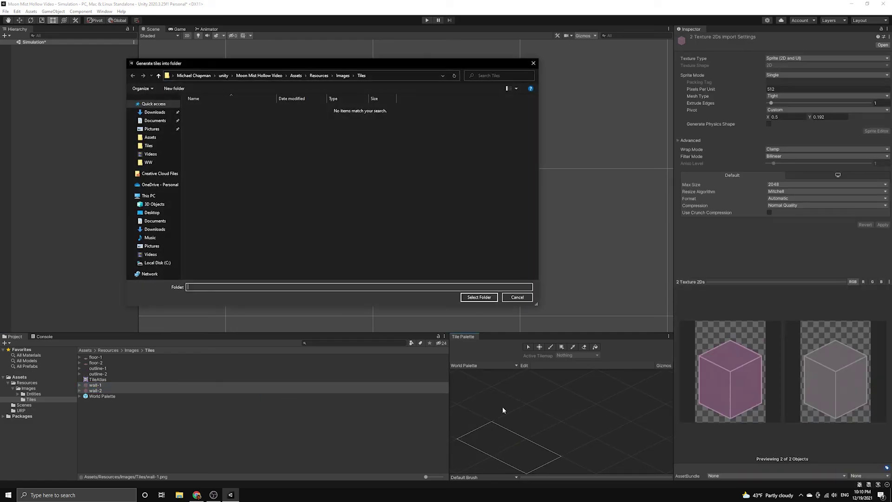
click(468, 298)
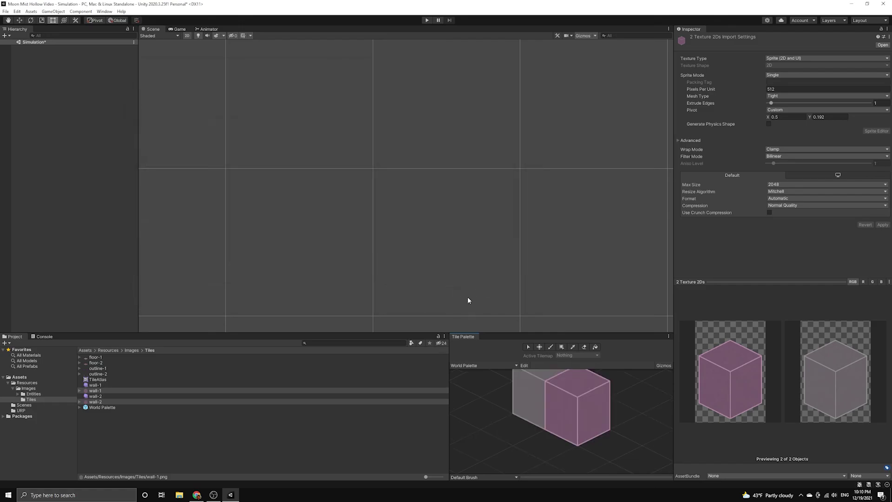
scroll(555, 432, down, 5)
middle_drag(584, 399, 553, 404)
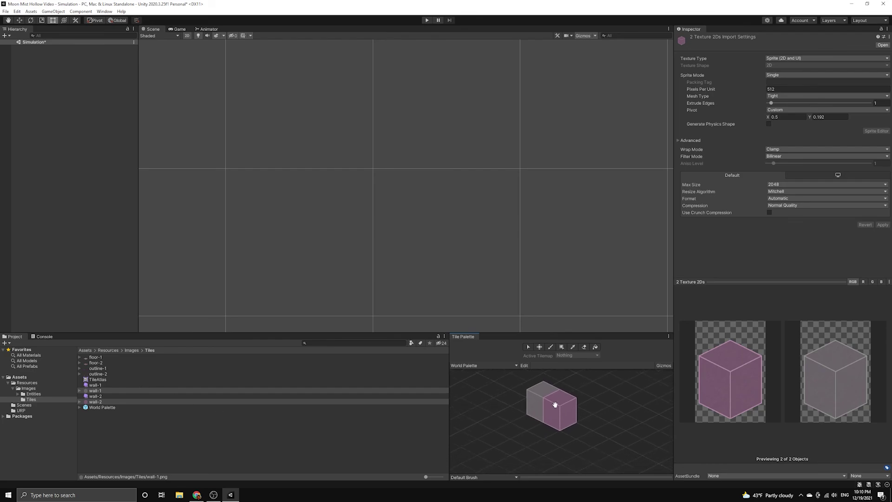
- Add the floor and outline sprites as tiles into Tiles, then inspect the floor-1 tile asset
click(101, 359)
shift+click(106, 374)
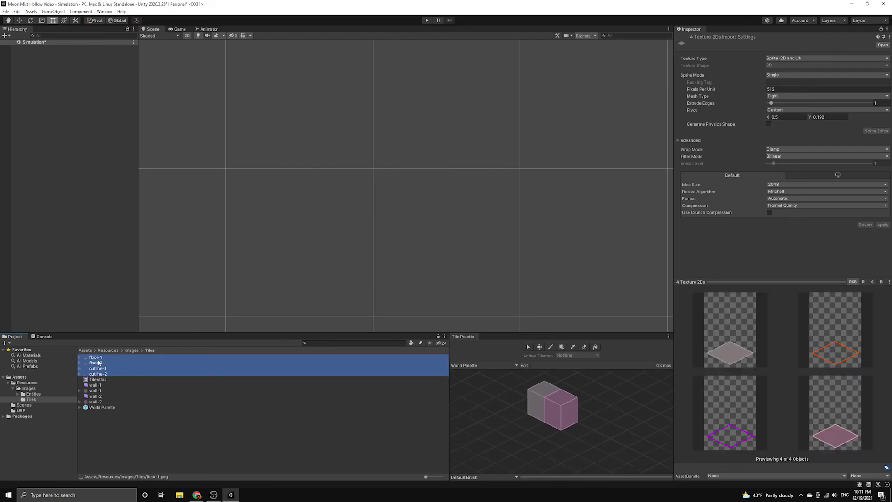
drag(98, 359, 521, 432)
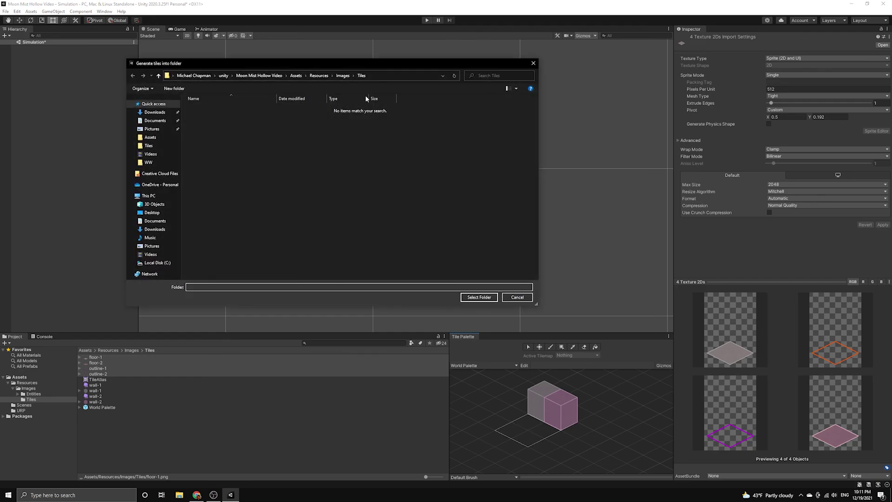
click(478, 297)
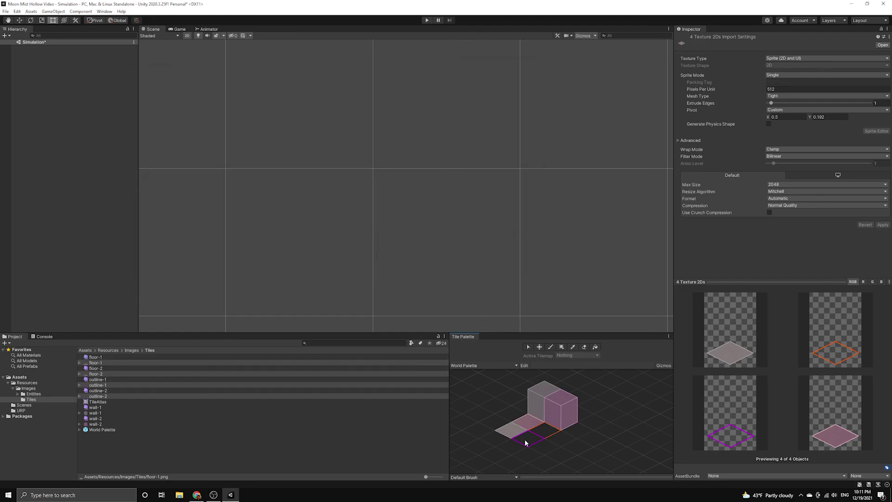
key(b)
middle_drag(548, 430, 563, 436)
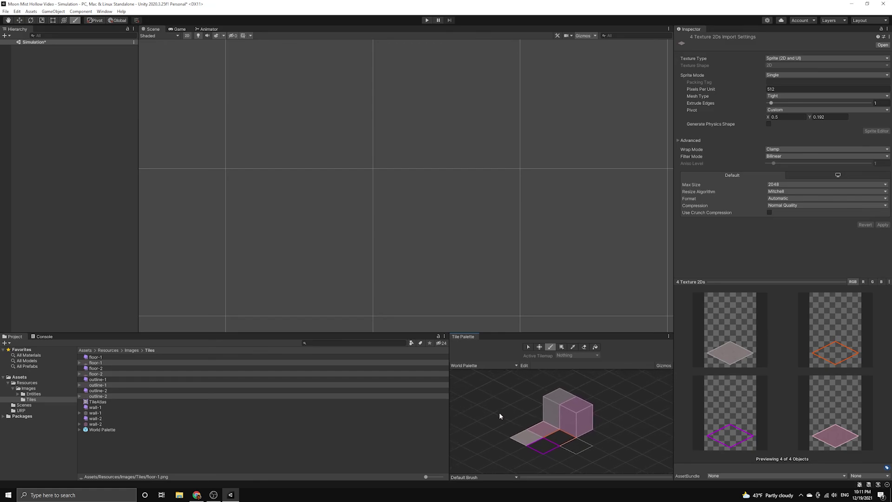
click(119, 445)
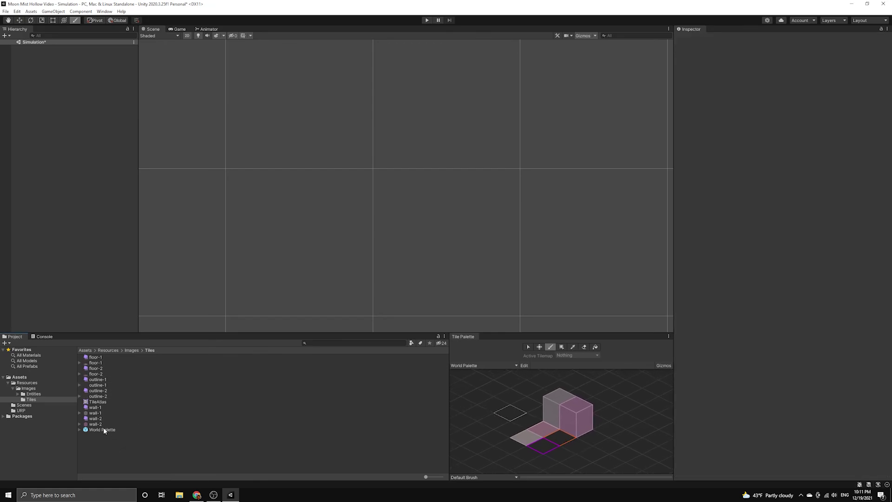
click(102, 358)
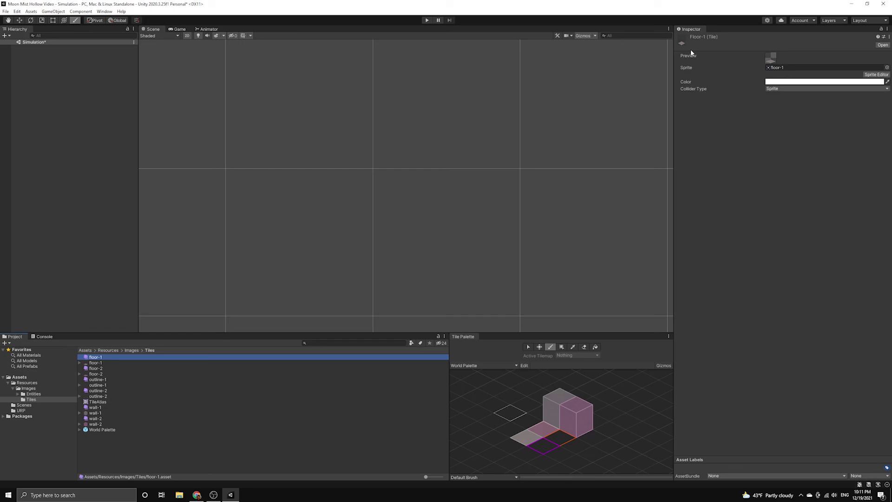